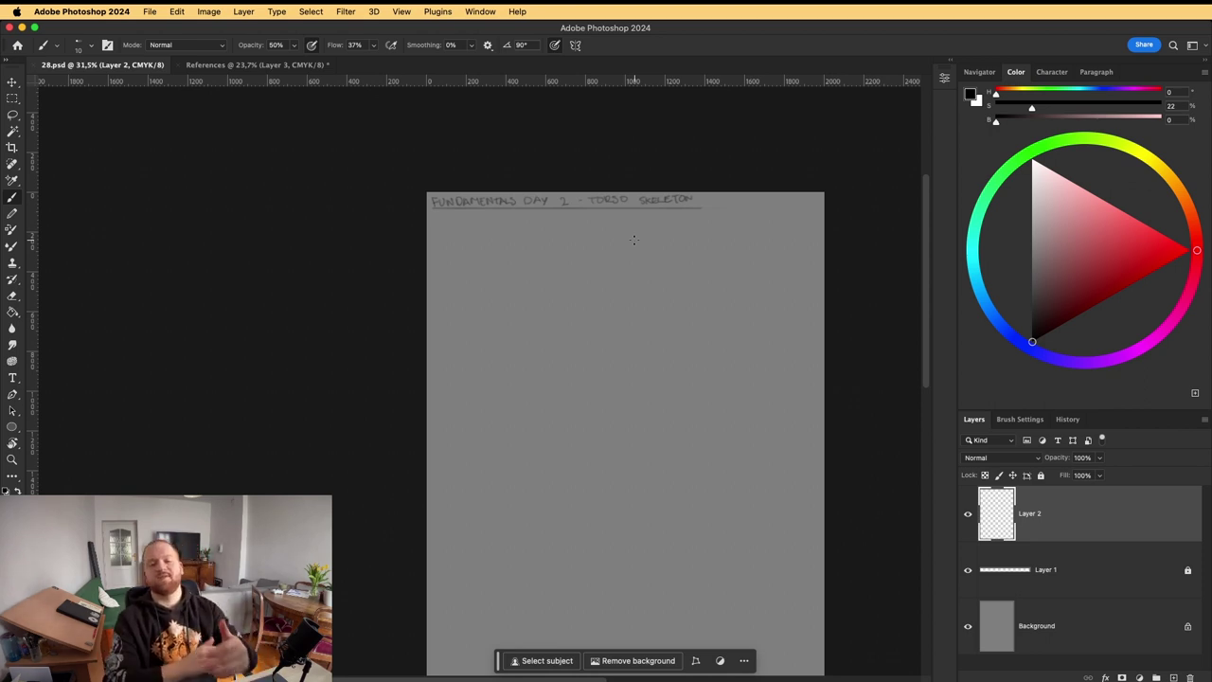
Examine the skeleton reference images in the References document, including the side and back views, and return to 28.psd.
{"action": "left_click", "coordinate": [281, 65]}
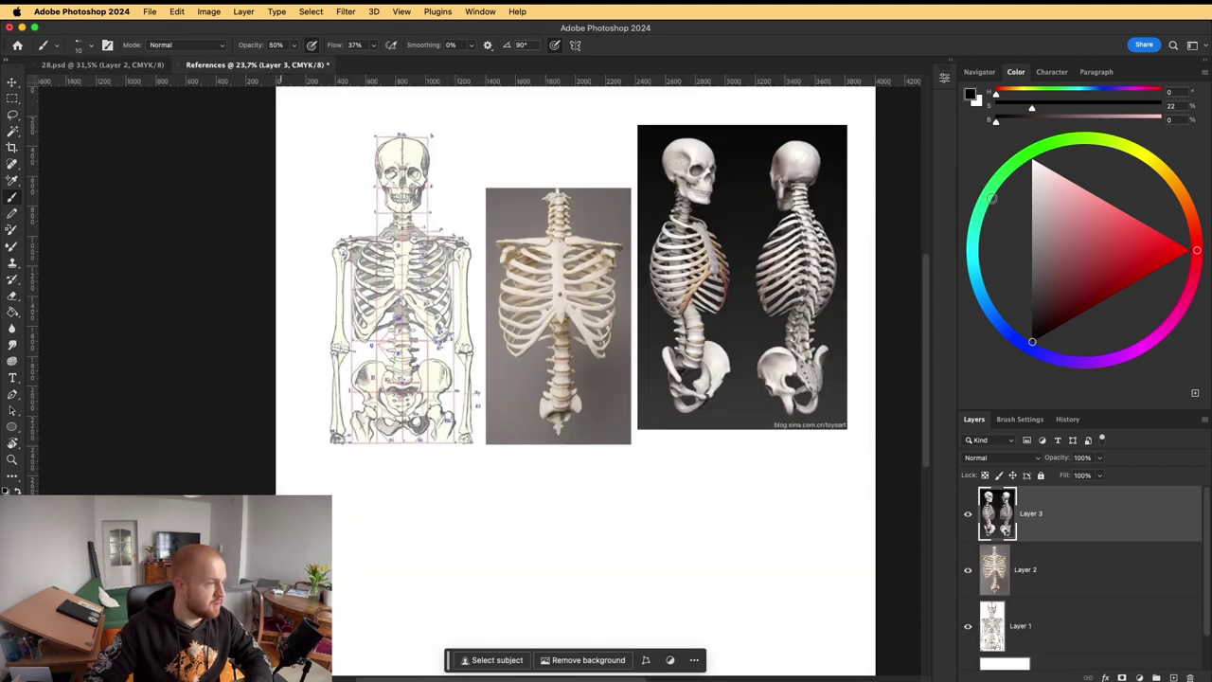
{"action": "left_click_drag", "start_coordinate": [652, 224], "coordinate": [607, 249]}
{"action": "scroll", "coordinate": [607, 249], "scroll_direction": "up", "scroll_amount": 1}
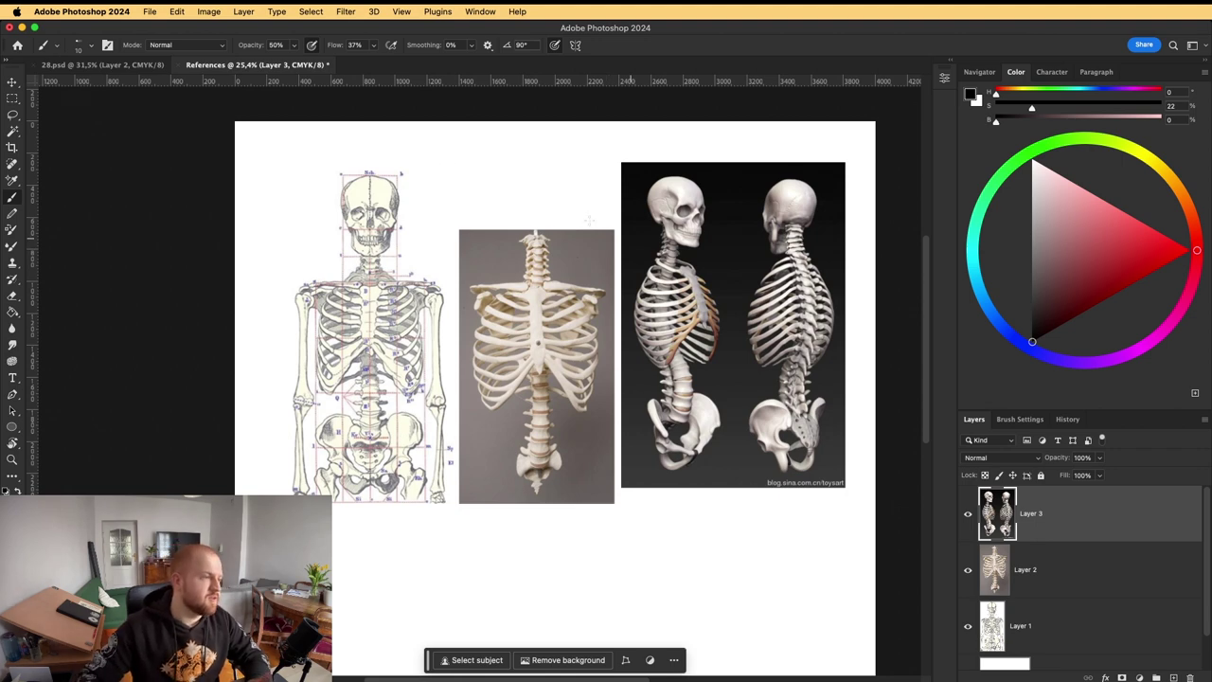
{"action": "left_click", "coordinate": [102, 64]}
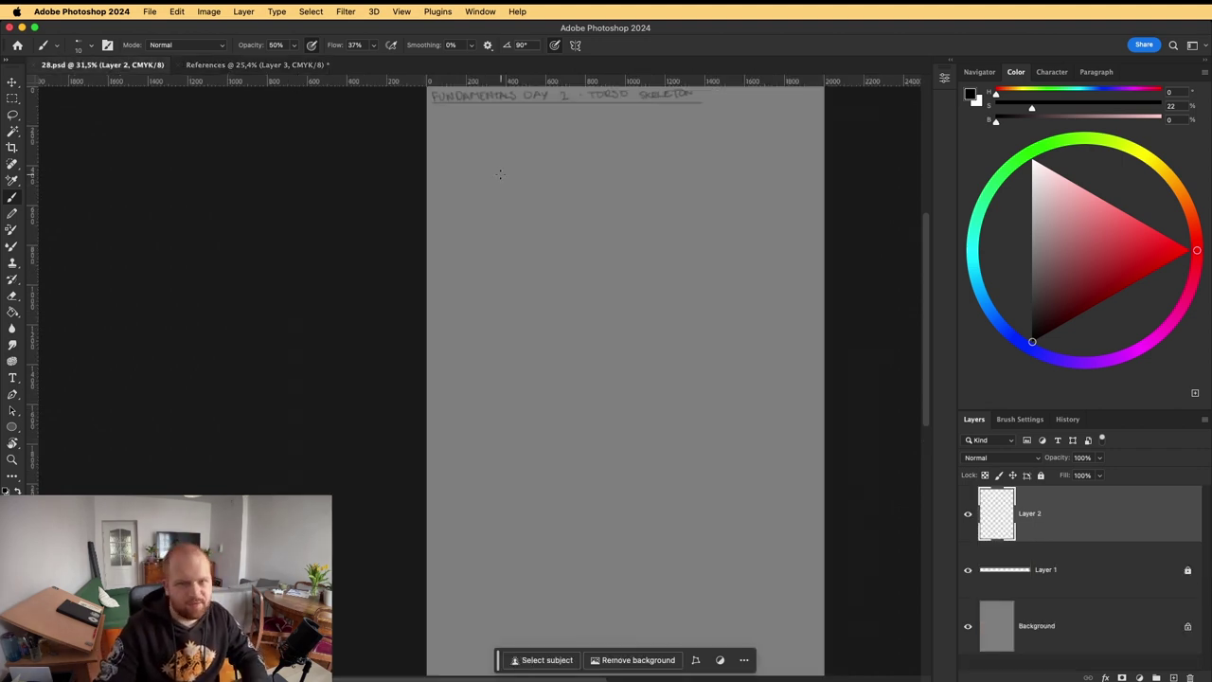
{"action": "scroll", "coordinate": [701, 211], "scroll_direction": "up", "scroll_amount": 3}
{"action": "scroll", "coordinate": [691, 211], "scroll_direction": "down", "scroll_amount": 1}
{"action": "mouse_move", "coordinate": [622, 231]}
{"action": "left_mouse_down"}
{"action": "mouse_move", "coordinate": [693, 216]}
{"action": "mouse_move", "coordinate": [714, 238]}
{"action": "left_mouse_up"}
{"action": "key", "text": "super+z"}
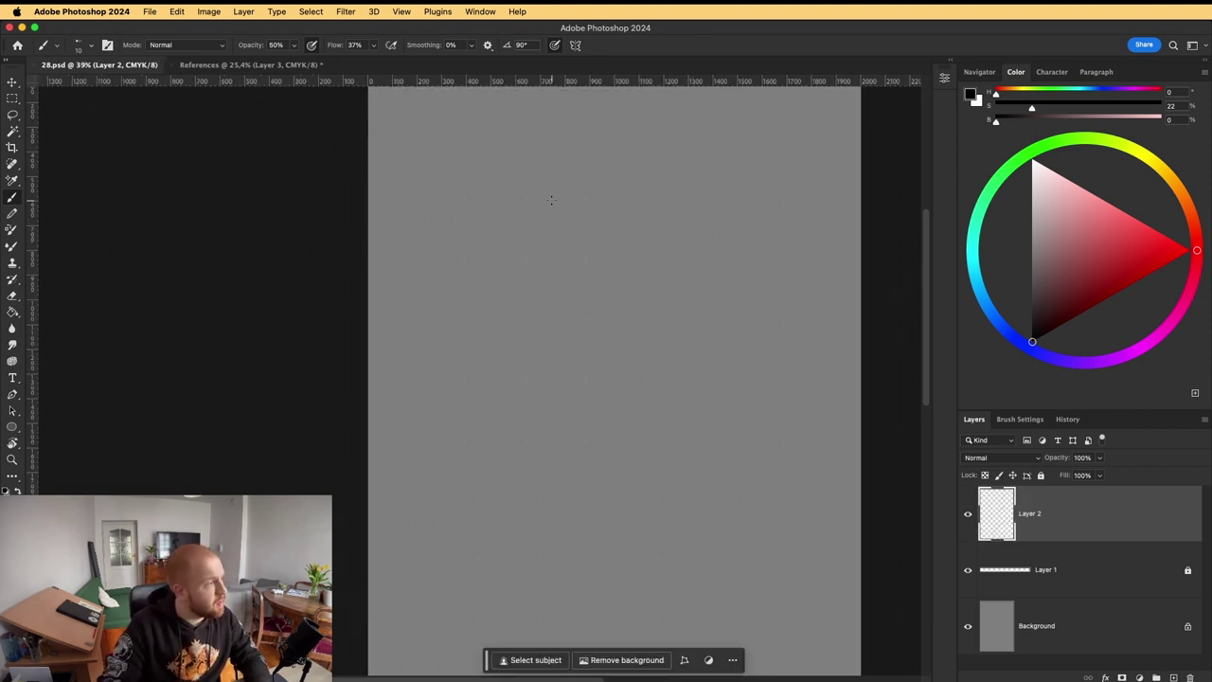
{"action": "left_click", "coordinate": [80, 46]}
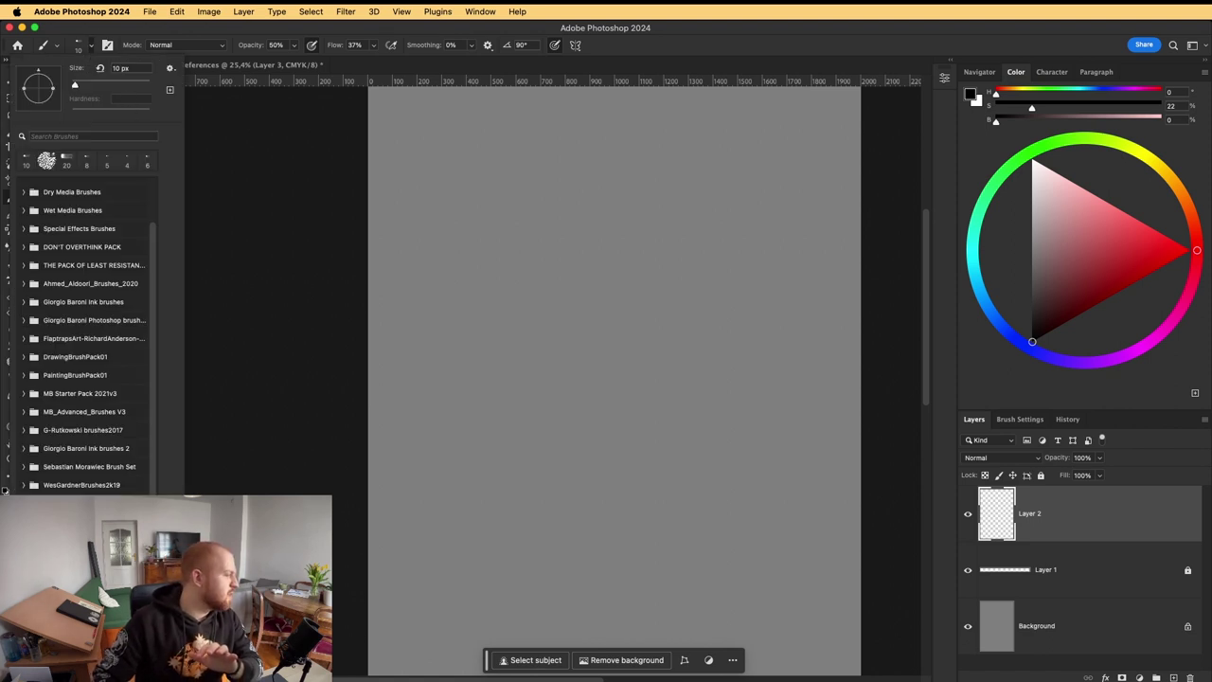
{"action": "left_click_drag", "start_coordinate": [184, 663], "coordinate": [311, 674]}
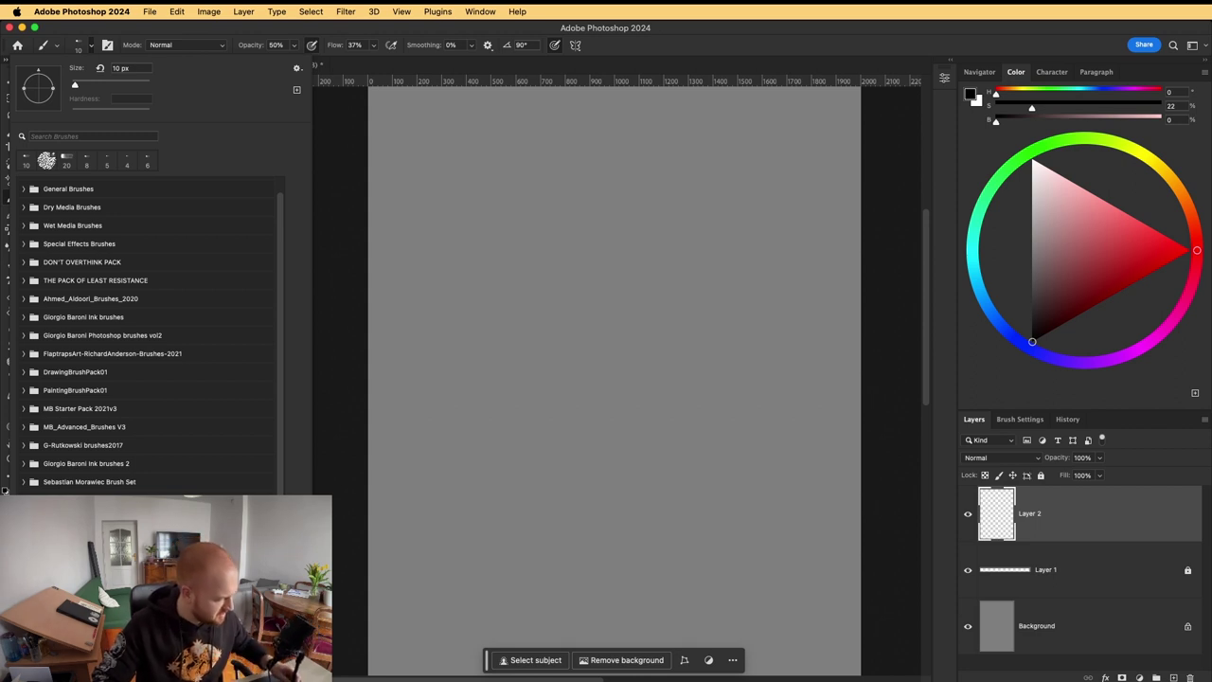
{"action": "mouse_move", "coordinate": [312, 492]}
{"action": "left_mouse_down"}
{"action": "mouse_move", "coordinate": [453, 574]}
{"action": "mouse_move", "coordinate": [542, 576]}
{"action": "left_mouse_up"}
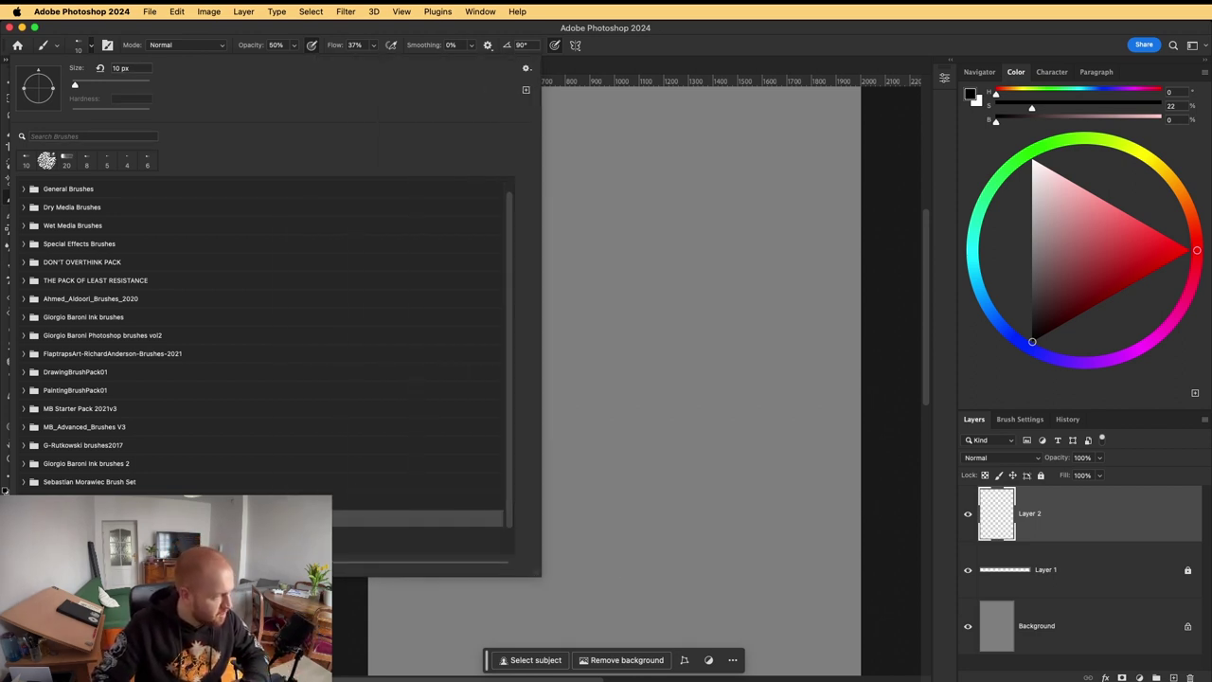
{"action": "mouse_move", "coordinate": [542, 576]}
{"action": "left_mouse_down"}
{"action": "mouse_move", "coordinate": [257, 530]}
{"action": "mouse_move", "coordinate": [186, 493]}
{"action": "mouse_move", "coordinate": [186, 425]}
{"action": "left_mouse_up"}
{"action": "left_click", "coordinate": [88, 45]}
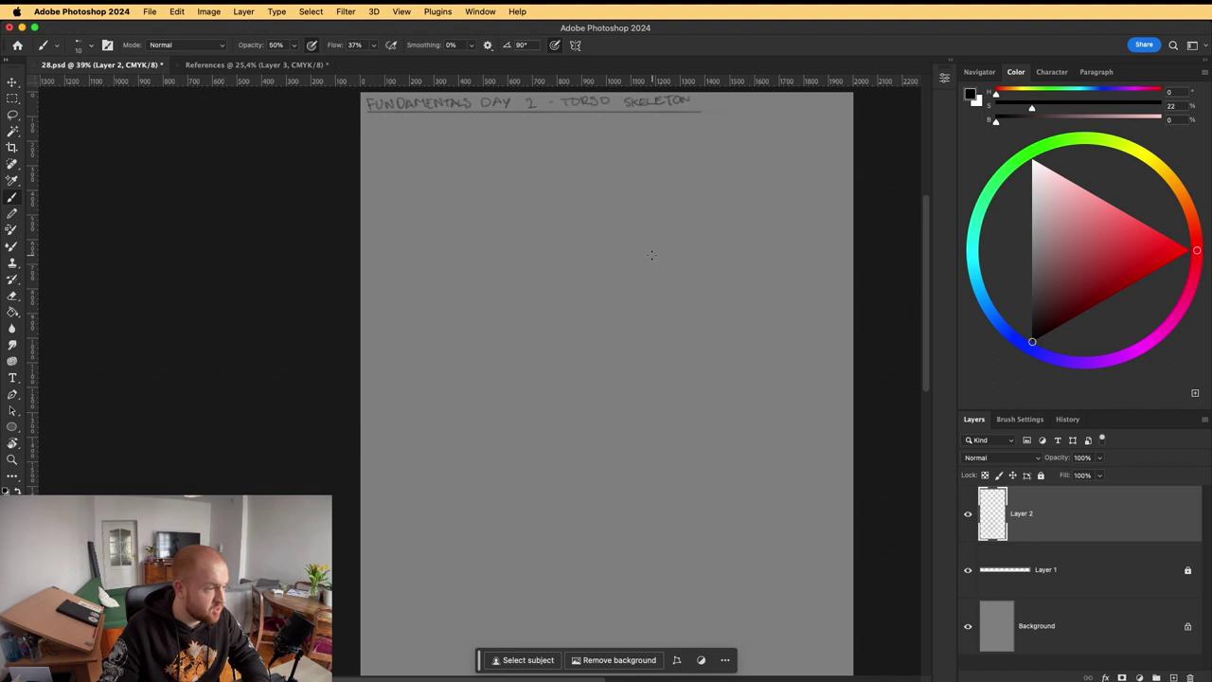
Sketch a tapering triangular shoulder blade outline on Layer 2 below the title, and erase the doubled inner contour lines.
{"action": "scroll", "coordinate": [587, 211], "scroll_direction": "up", "scroll_amount": 2}
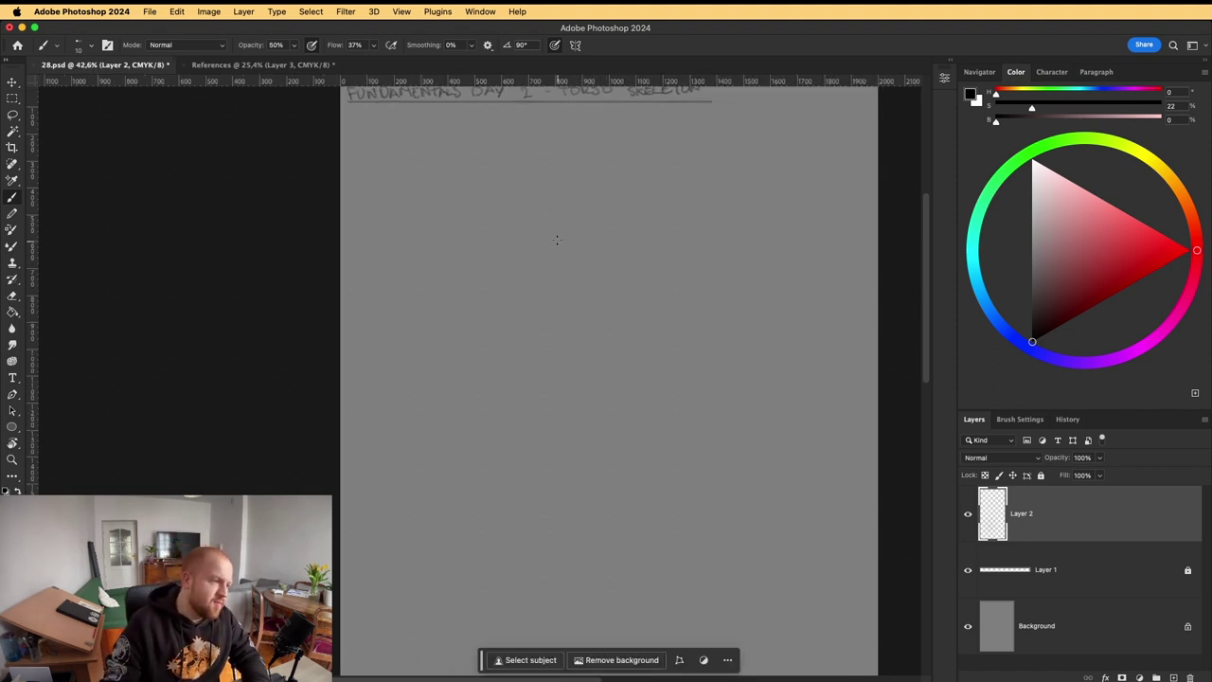
{"action": "left_click_drag", "start_coordinate": [558, 244], "coordinate": [572, 372]}
{"action": "mouse_move", "coordinate": [559, 240]}
{"action": "left_mouse_down"}
{"action": "mouse_move", "coordinate": [638, 299]}
{"action": "mouse_move", "coordinate": [587, 388]}
{"action": "mouse_move", "coordinate": [576, 378]}
{"action": "mouse_move", "coordinate": [628, 305]}
{"action": "mouse_move", "coordinate": [570, 249]}
{"action": "left_mouse_up"}
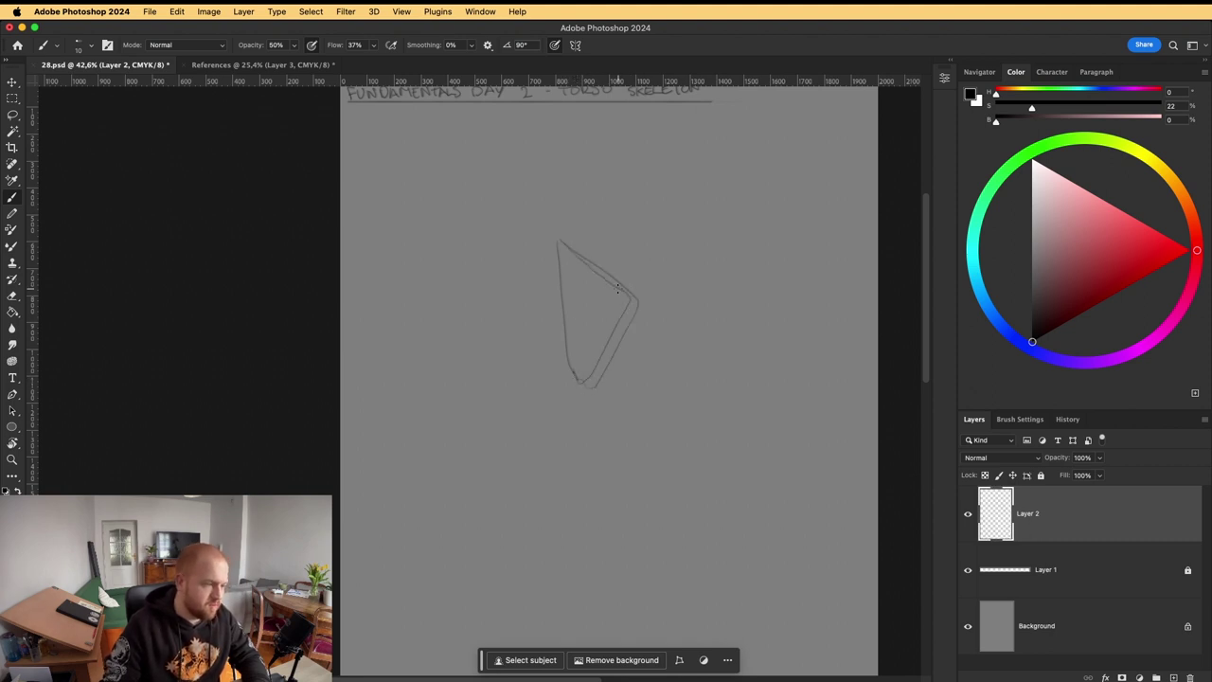
{"action": "key", "text": "e"}
{"action": "mouse_move", "coordinate": [593, 274]}
{"action": "left_mouse_down"}
{"action": "mouse_move", "coordinate": [629, 301]}
{"action": "mouse_move", "coordinate": [611, 334]}
{"action": "left_mouse_up"}
{"action": "key", "text": "b"}
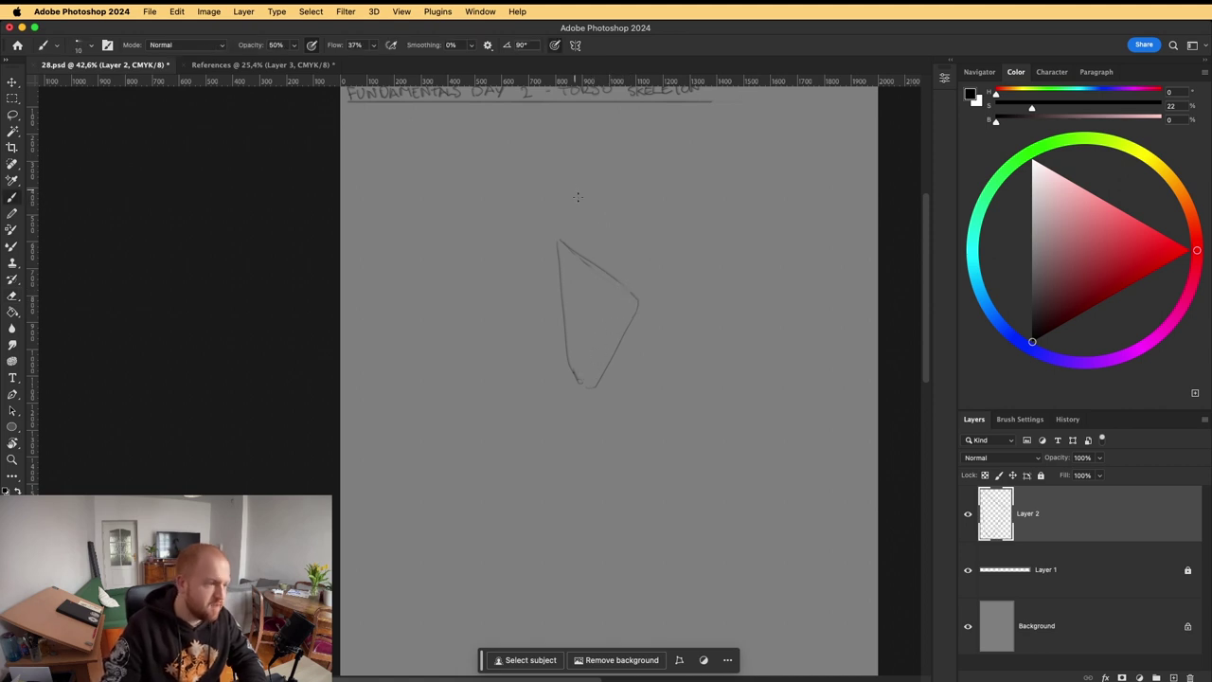
{"action": "left_click_drag", "start_coordinate": [604, 270], "coordinate": [623, 311]}
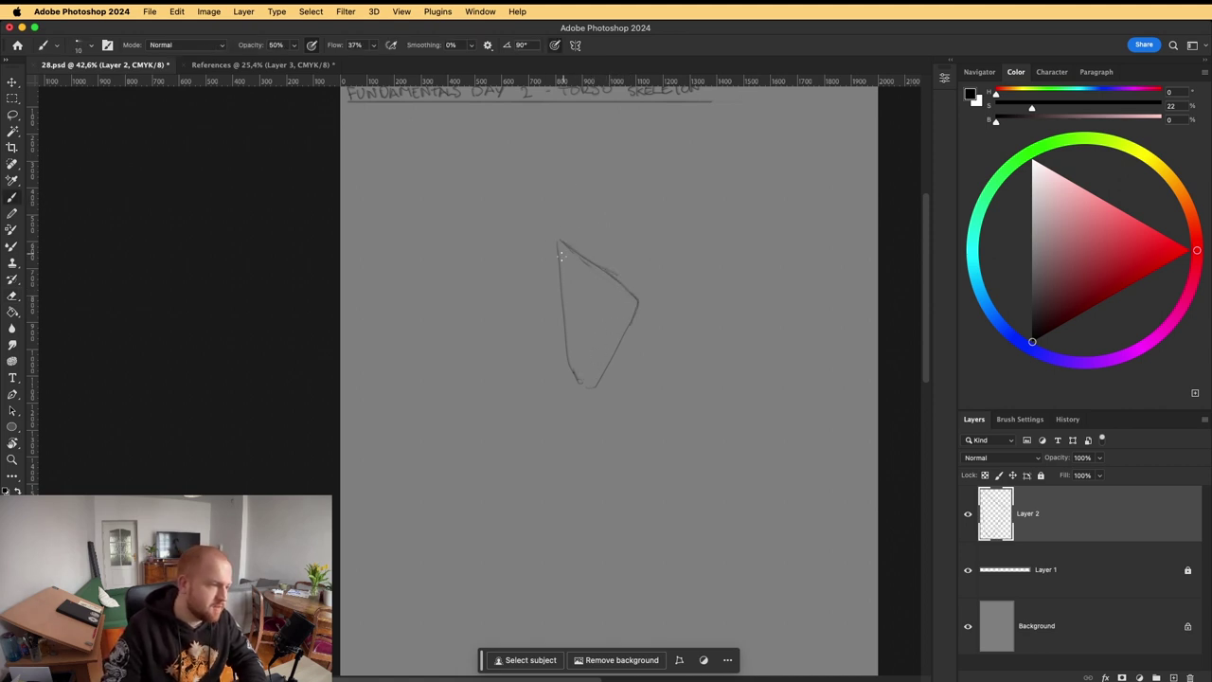
Add the curved scapular spine with its rounded acromion, reshape the blade with a rounded upper edge and tip, and erase the old slanted edge.
{"action": "mouse_move", "coordinate": [557, 263]}
{"action": "left_mouse_down"}
{"action": "mouse_move", "coordinate": [532, 242]}
{"action": "mouse_move", "coordinate": [529, 219]}
{"action": "mouse_move", "coordinate": [554, 218]}
{"action": "mouse_move", "coordinate": [551, 208]}
{"action": "mouse_move", "coordinate": [532, 214]}
{"action": "mouse_move", "coordinate": [539, 254]}
{"action": "mouse_move", "coordinate": [558, 224]}
{"action": "mouse_move", "coordinate": [661, 207]}
{"action": "left_mouse_up"}
{"action": "left_click_drag", "start_coordinate": [561, 217], "coordinate": [649, 201]}
{"action": "mouse_move", "coordinate": [564, 240]}
{"action": "left_mouse_down"}
{"action": "mouse_move", "coordinate": [622, 230]}
{"action": "mouse_move", "coordinate": [657, 239]}
{"action": "mouse_move", "coordinate": [656, 267]}
{"action": "mouse_move", "coordinate": [600, 362]}
{"action": "left_mouse_up"}
{"action": "key", "text": "e"}
{"action": "mouse_move", "coordinate": [639, 306]}
{"action": "left_mouse_down"}
{"action": "mouse_move", "coordinate": [607, 372]}
{"action": "mouse_move", "coordinate": [597, 369]}
{"action": "mouse_move", "coordinate": [636, 297]}
{"action": "left_mouse_up"}
{"action": "key", "text": "b"}
{"action": "left_click_drag", "start_coordinate": [608, 349], "coordinate": [584, 386]}
{"action": "key", "text": "e"}
{"action": "left_click_drag", "start_coordinate": [625, 298], "coordinate": [568, 246]}
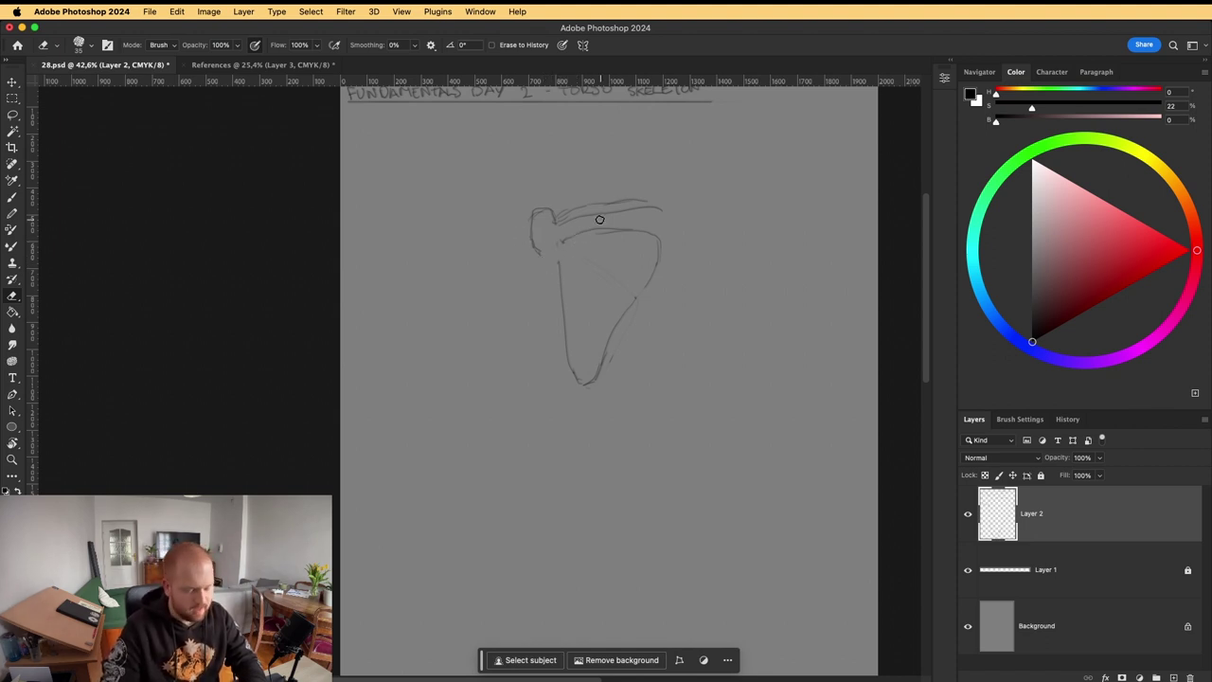
Reinforce the shoulder blade's upper edge and erase the faint remnant of the old slanted line inside it.
{"action": "key", "text": "b"}
{"action": "left_click_drag", "start_coordinate": [579, 230], "coordinate": [651, 239]}
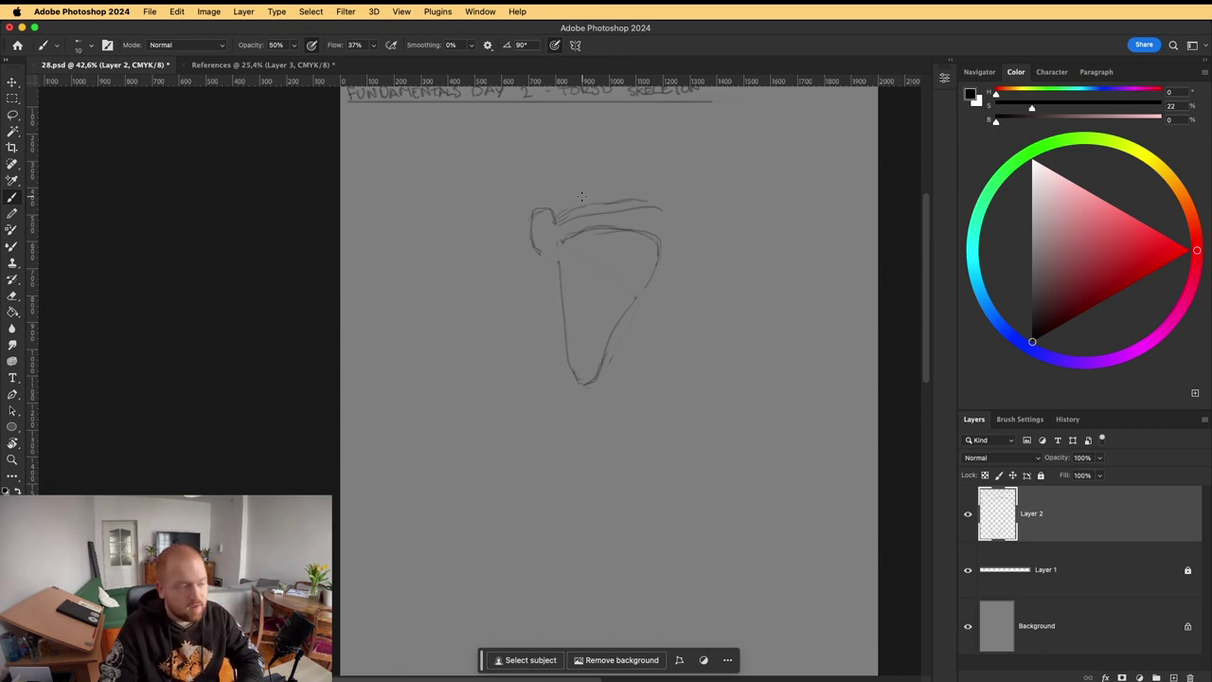
{"action": "key", "text": "e"}
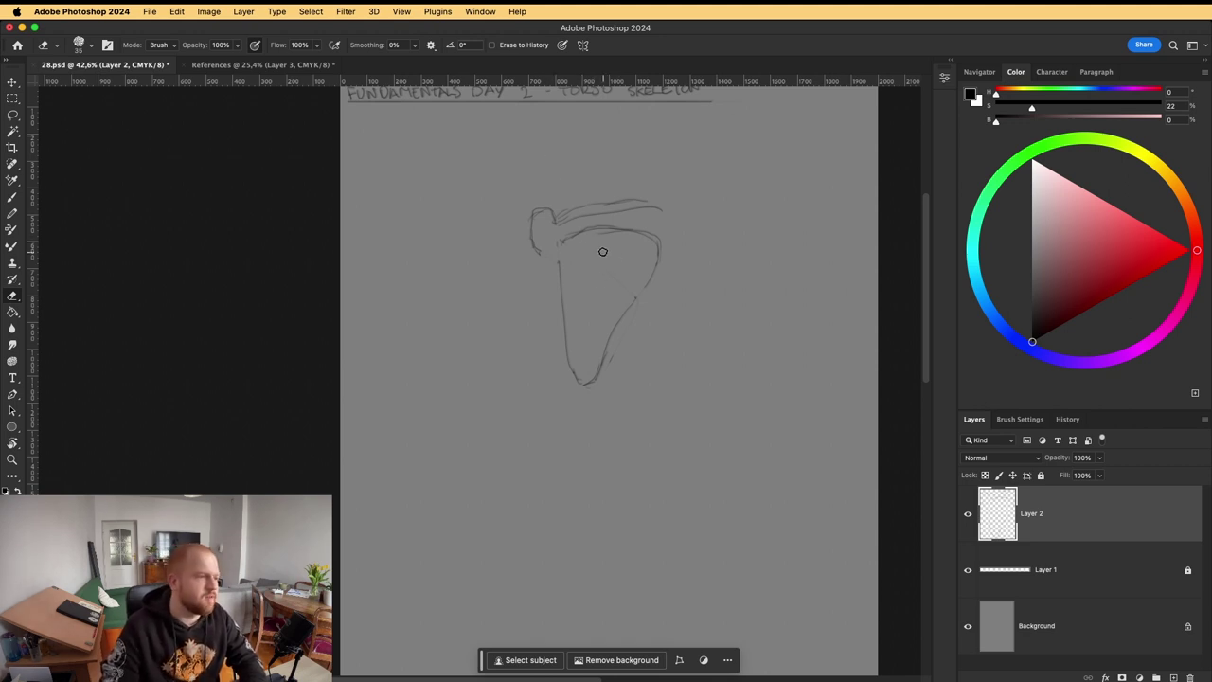
Redraw the scapular spine at a steeper upward slope and give the blade a straighter upper edge with a pointed inner corner.
{"action": "key", "text": "b"}
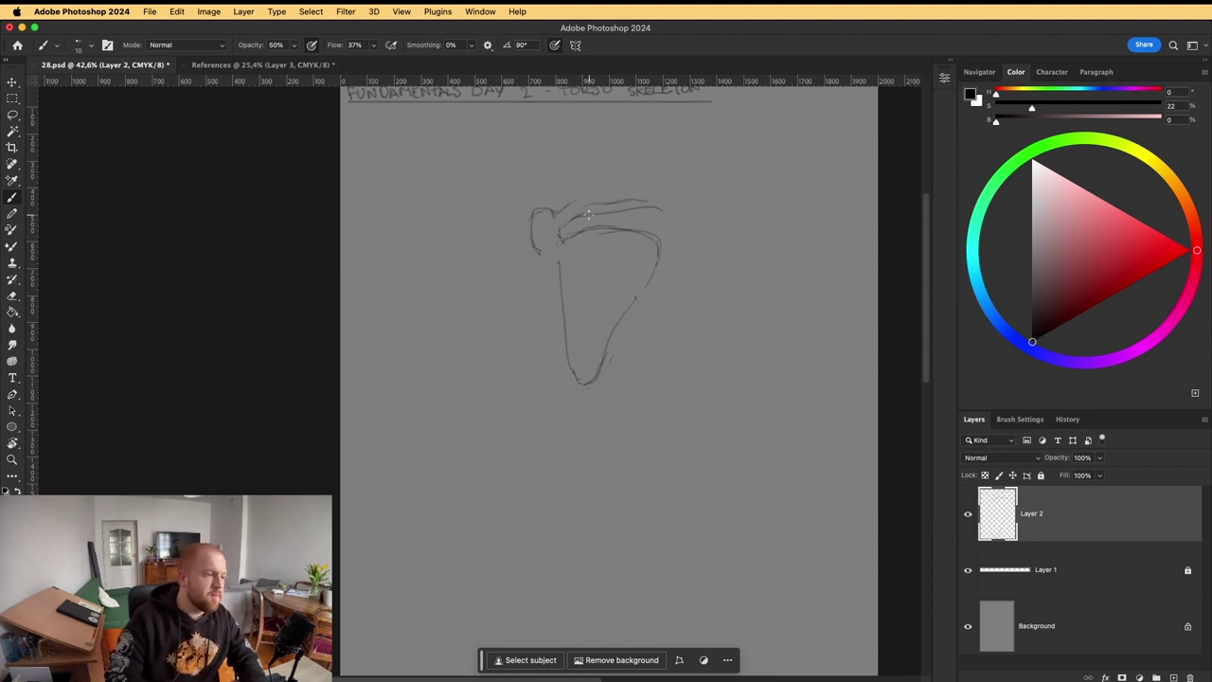
{"action": "left_click_drag", "start_coordinate": [585, 203], "coordinate": [663, 176]}
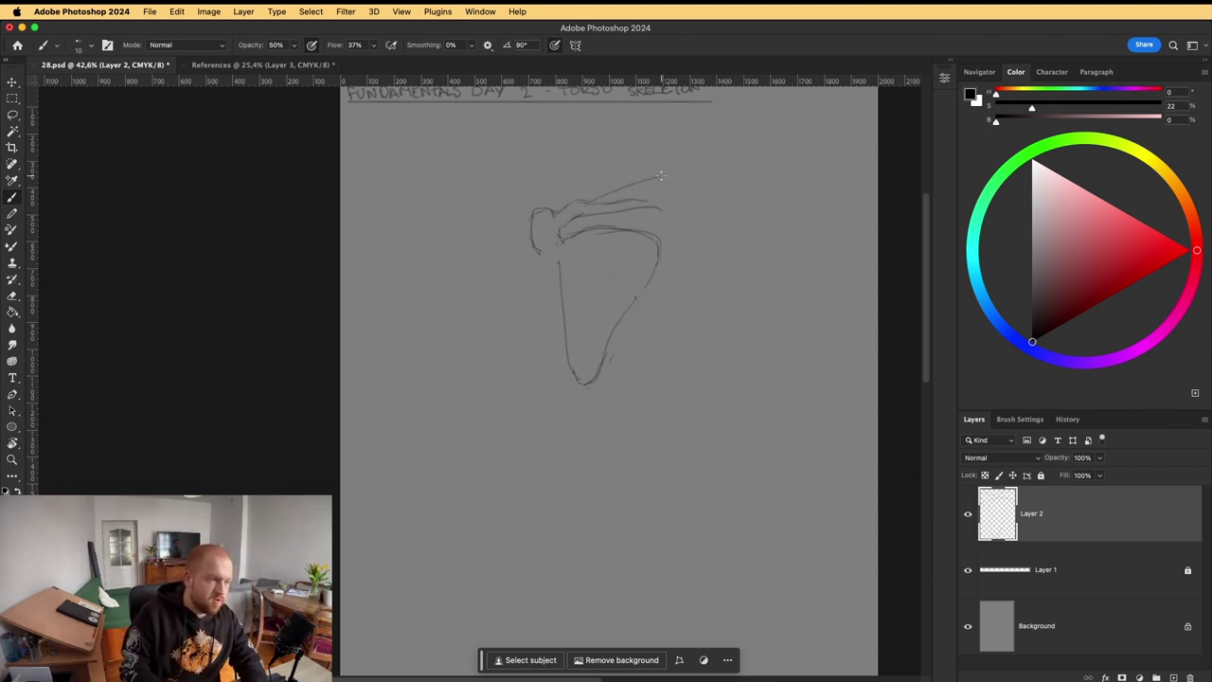
{"action": "key", "text": "e"}
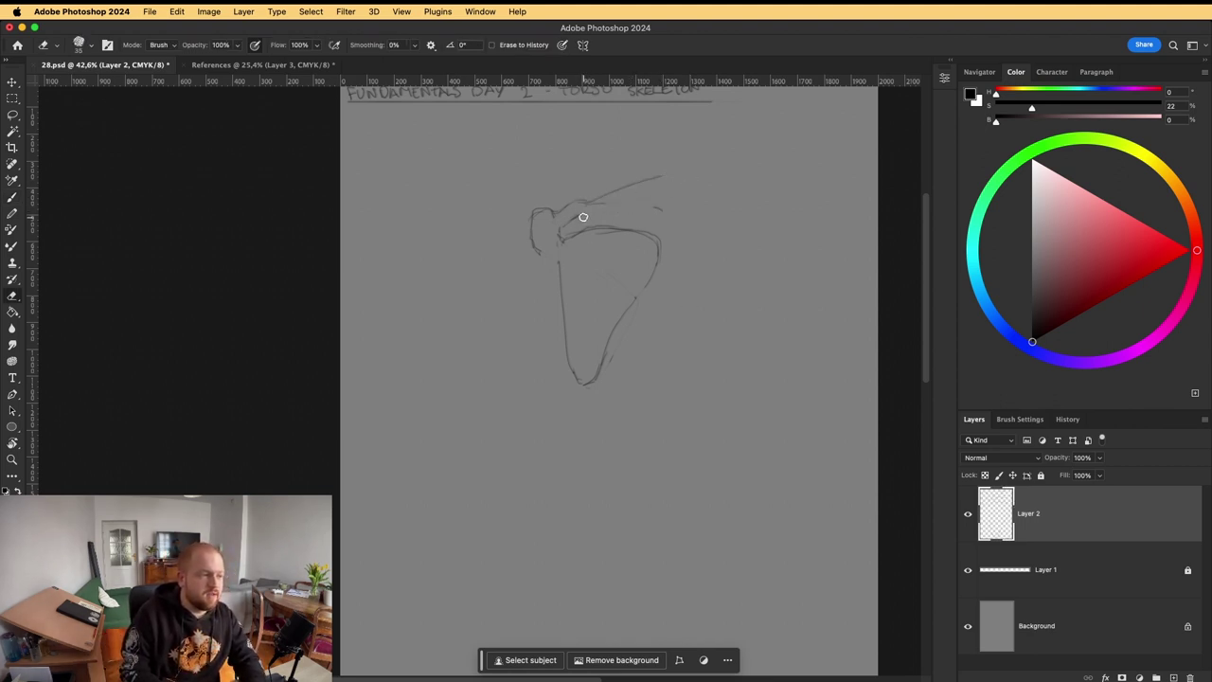
{"action": "key", "text": "b"}
{"action": "left_click_drag", "start_coordinate": [574, 214], "coordinate": [666, 176]}
{"action": "mouse_move", "coordinate": [589, 223]}
{"action": "left_mouse_down"}
{"action": "mouse_move", "coordinate": [671, 214]}
{"action": "mouse_move", "coordinate": [647, 280]}
{"action": "mouse_move", "coordinate": [596, 238]}
{"action": "mouse_move", "coordinate": [606, 231]}
{"action": "left_mouse_up"}
{"action": "key", "text": "e"}
{"action": "key", "text": "b"}
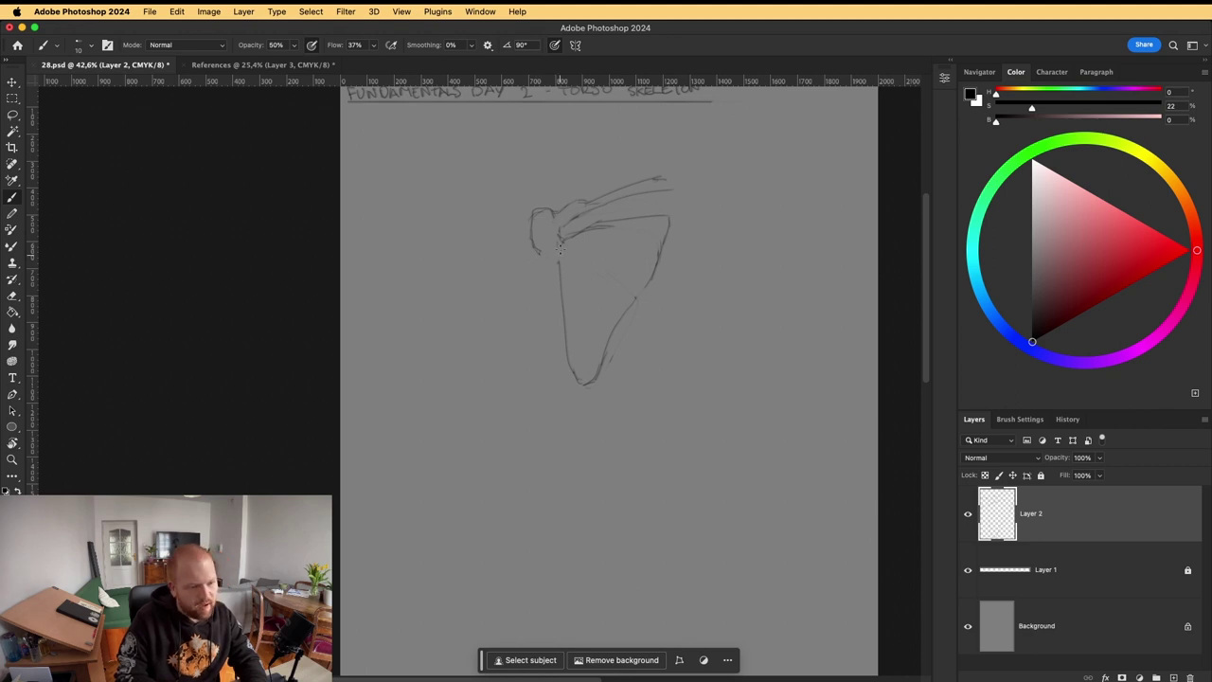
Lasso the shoulder blade sketch, use Free Transform to shrink it slightly and shift it rightward on the page, and deselect.
{"action": "scroll", "coordinate": [576, 277], "scroll_direction": "down", "scroll_amount": 3}
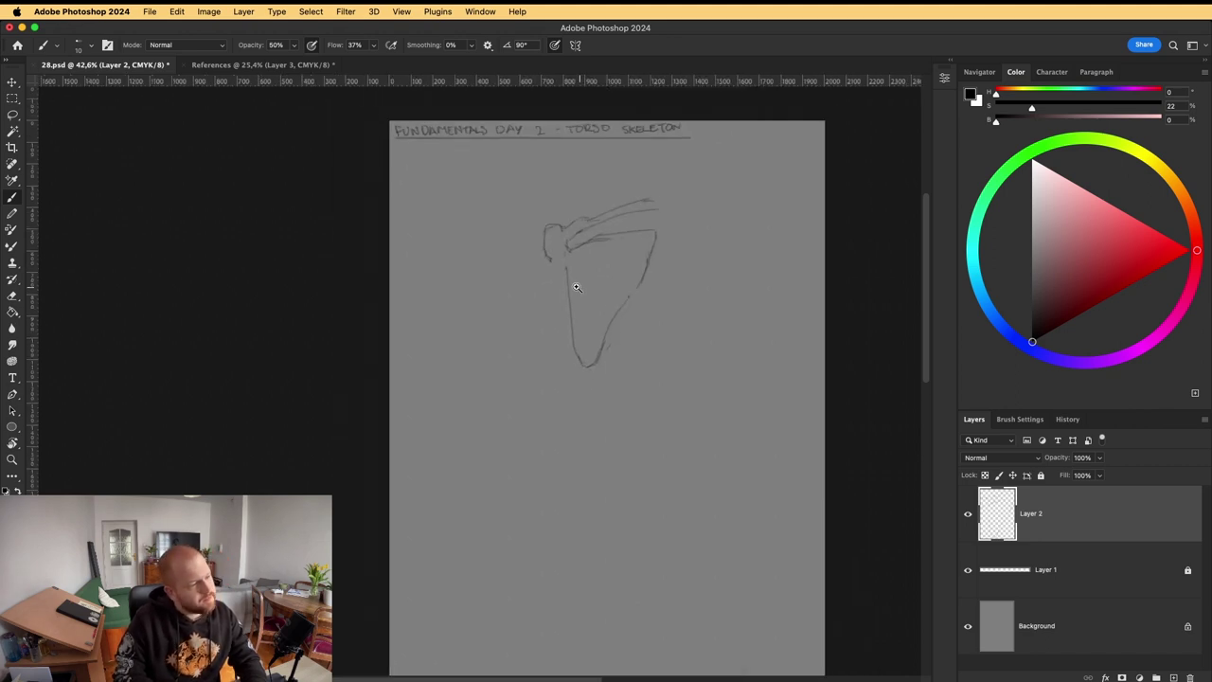
{"action": "key", "text": "l"}
{"action": "mouse_move", "coordinate": [536, 223]}
{"action": "left_mouse_down"}
{"action": "mouse_move", "coordinate": [518, 367]}
{"action": "mouse_move", "coordinate": [606, 176]}
{"action": "left_mouse_up"}
{"action": "key", "text": "ctrl+t"}
{"action": "left_click_drag", "start_coordinate": [644, 304], "coordinate": [692, 266]}
{"action": "key", "text": "Return"}
{"action": "key", "text": "b"}
{"action": "key", "text": "super+d"}
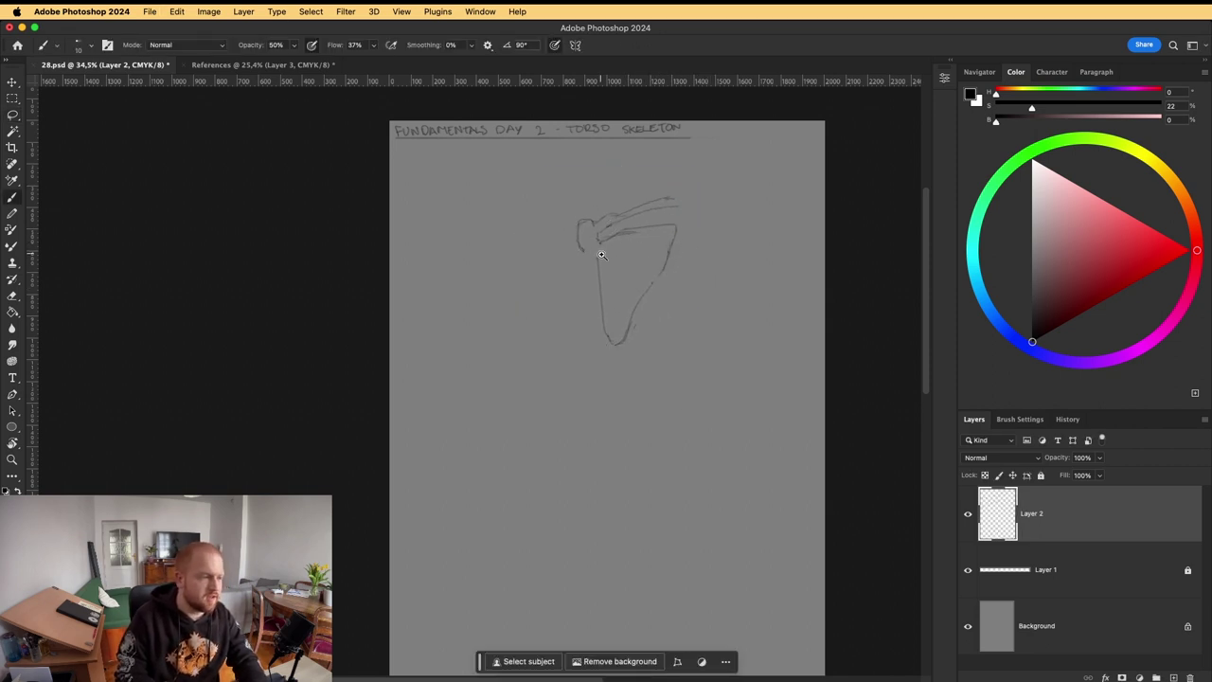
Sketch the small rounded shoulder joint below the acromion and add a second line along the blade's outer edge.
{"action": "scroll", "coordinate": [604, 259], "scroll_direction": "up", "scroll_amount": 5}
{"action": "mouse_move", "coordinate": [575, 250]}
{"action": "left_mouse_down"}
{"action": "mouse_move", "coordinate": [561, 272]}
{"action": "mouse_move", "coordinate": [594, 261]}
{"action": "left_mouse_up"}
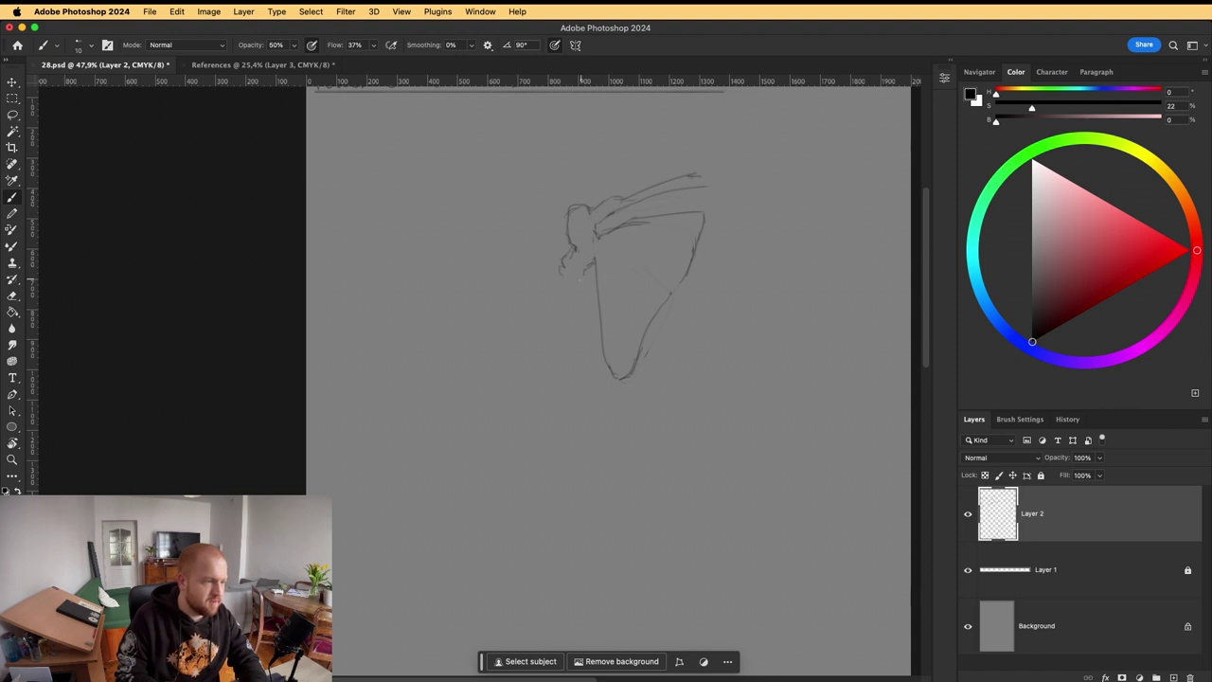
{"action": "scroll", "coordinate": [567, 266], "scroll_direction": "down", "scroll_amount": 2}
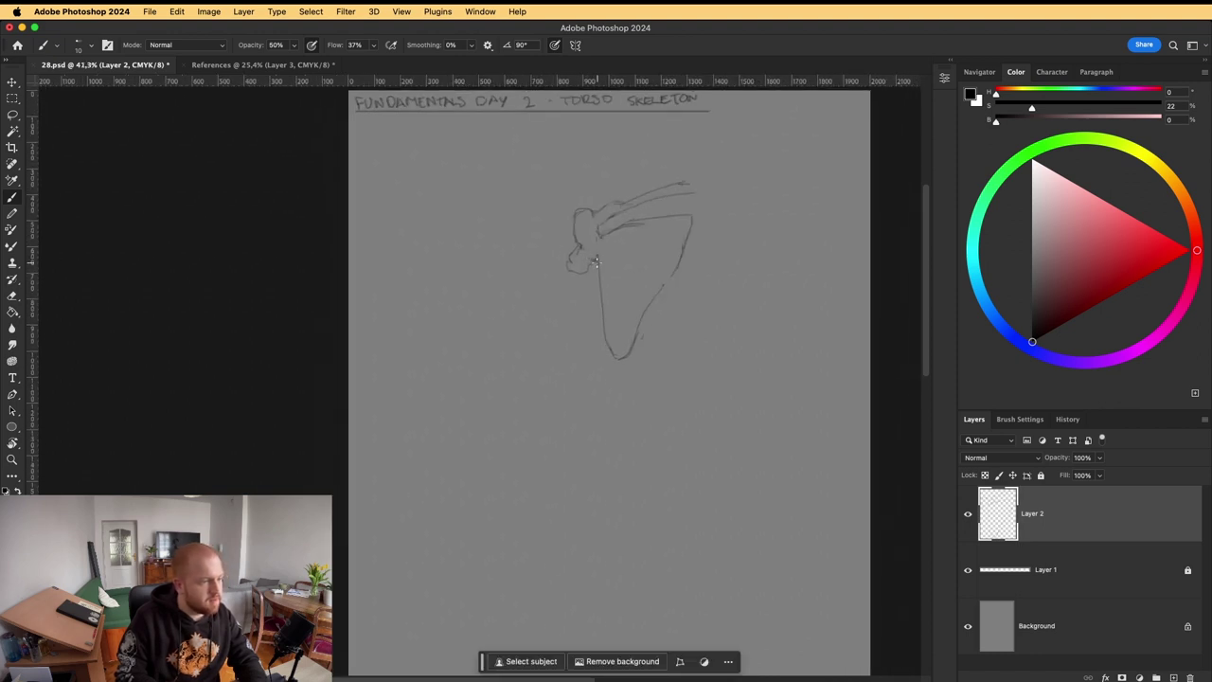
{"action": "mouse_move", "coordinate": [602, 262]}
{"action": "left_mouse_down"}
{"action": "mouse_move", "coordinate": [604, 298]}
{"action": "mouse_move", "coordinate": [599, 260]}
{"action": "left_mouse_up"}
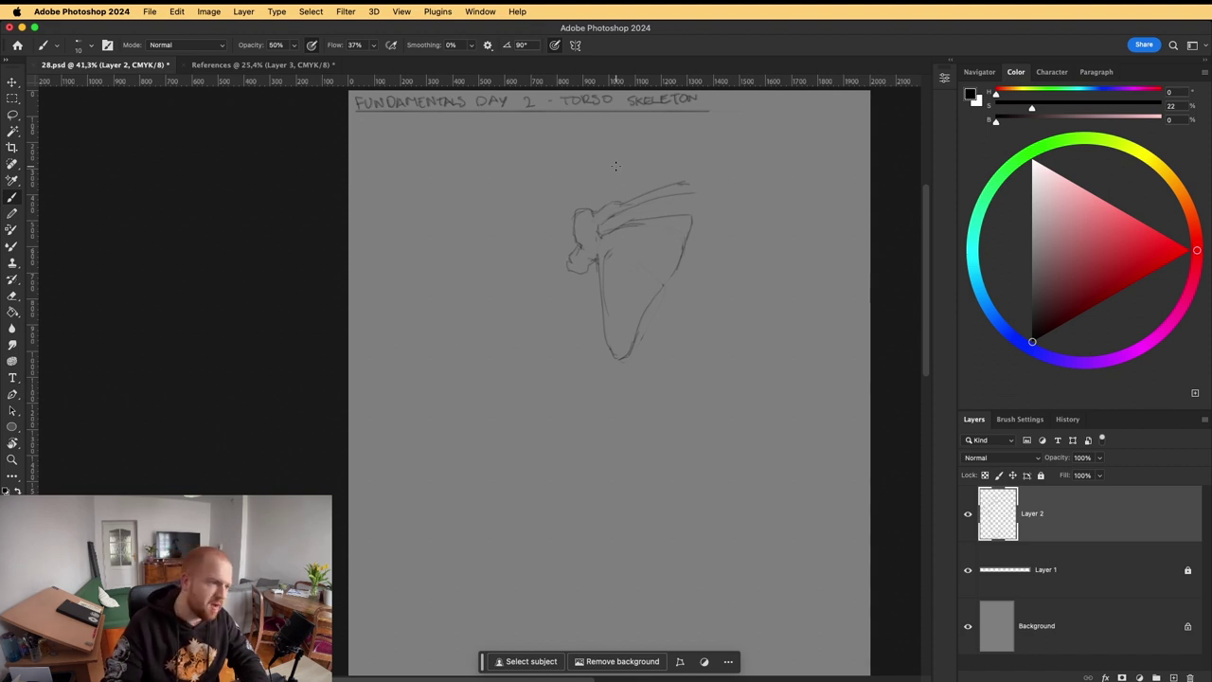
Sketch the long upper arm bone hanging from the shoulder joint, with two near-parallel shaft lines and a flared lower end.
{"action": "scroll", "coordinate": [585, 263], "scroll_direction": "up", "scroll_amount": 2}
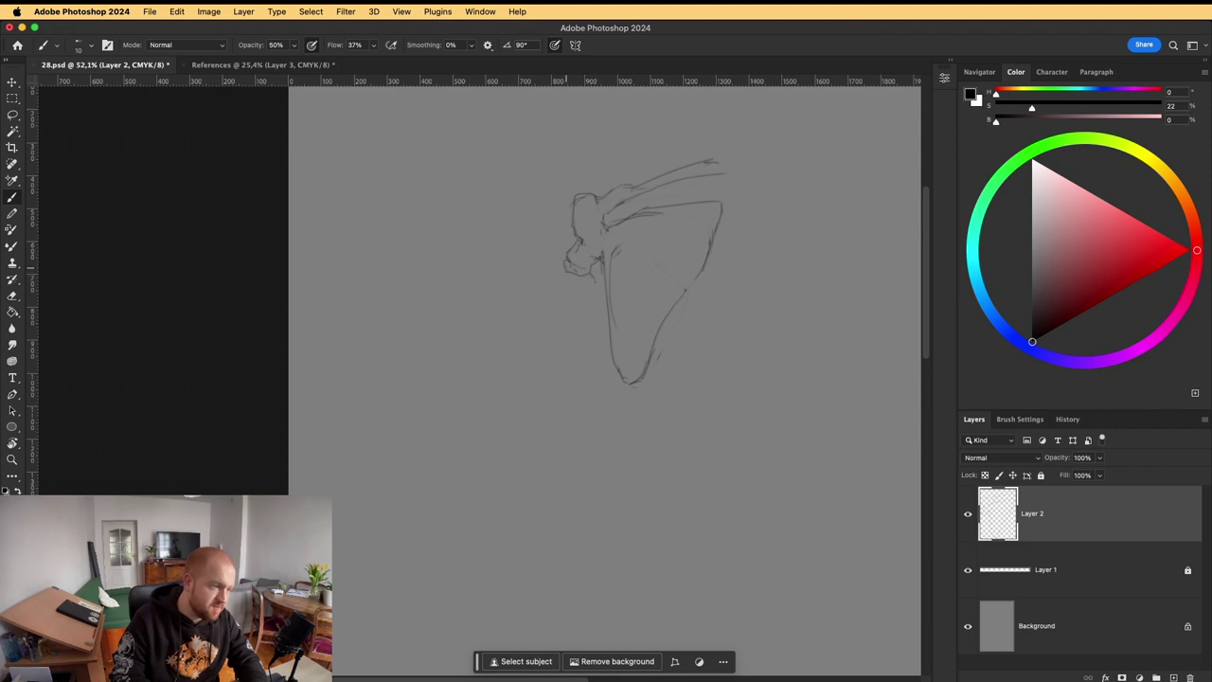
{"action": "mouse_move", "coordinate": [566, 268]}
{"action": "left_mouse_down"}
{"action": "mouse_move", "coordinate": [558, 296]}
{"action": "mouse_move", "coordinate": [584, 394]}
{"action": "left_mouse_up"}
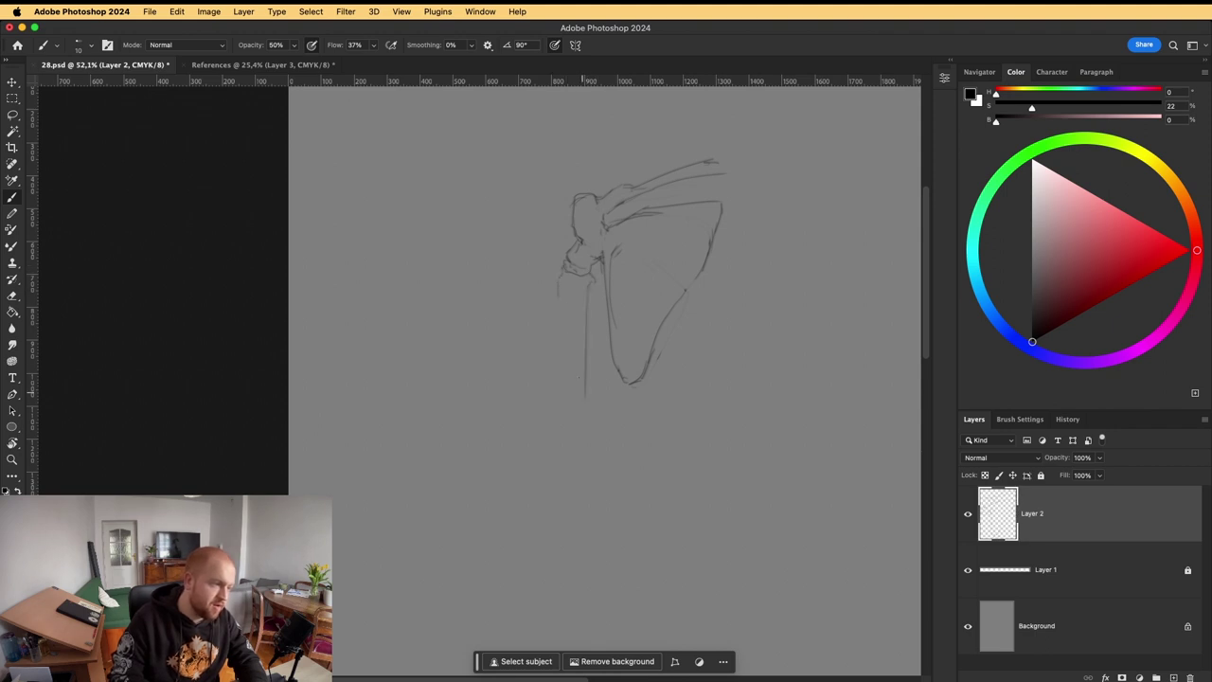
{"action": "left_click_drag", "start_coordinate": [559, 284], "coordinate": [545, 424]}
{"action": "left_click_drag", "start_coordinate": [556, 312], "coordinate": [551, 487]}
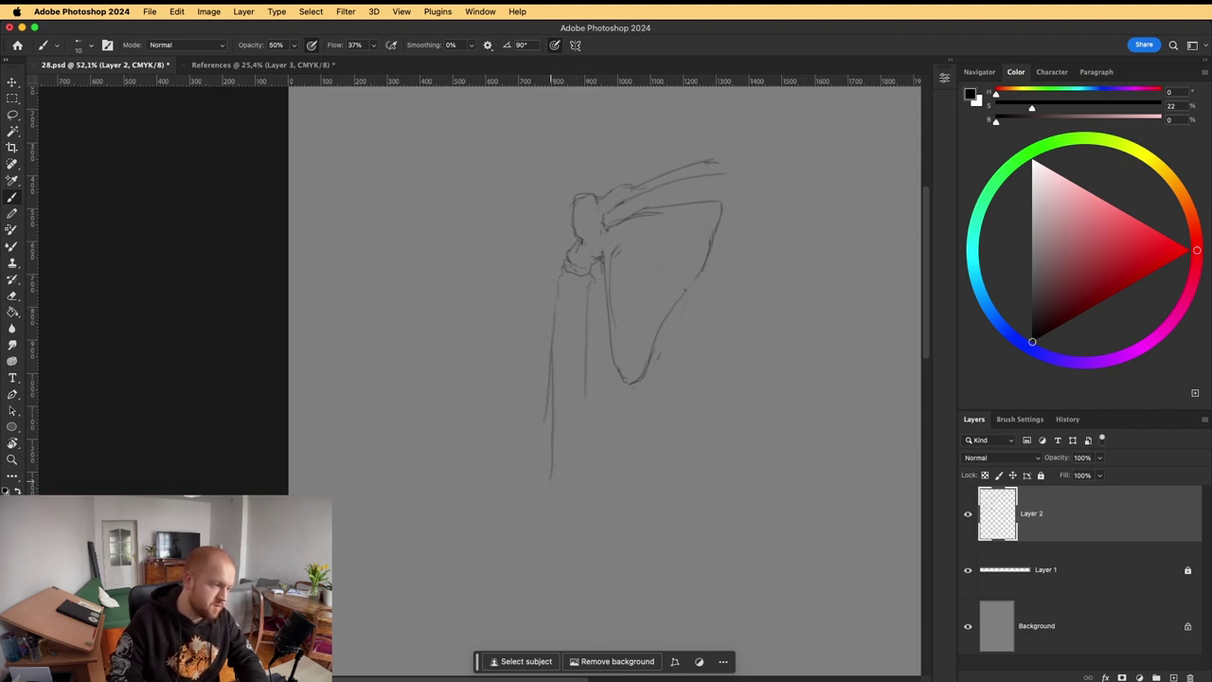
{"action": "mouse_move", "coordinate": [587, 384]}
{"action": "left_mouse_down"}
{"action": "mouse_move", "coordinate": [582, 494]}
{"action": "mouse_move", "coordinate": [541, 494]}
{"action": "mouse_move", "coordinate": [545, 513]}
{"action": "mouse_move", "coordinate": [579, 443]}
{"action": "left_mouse_up"}
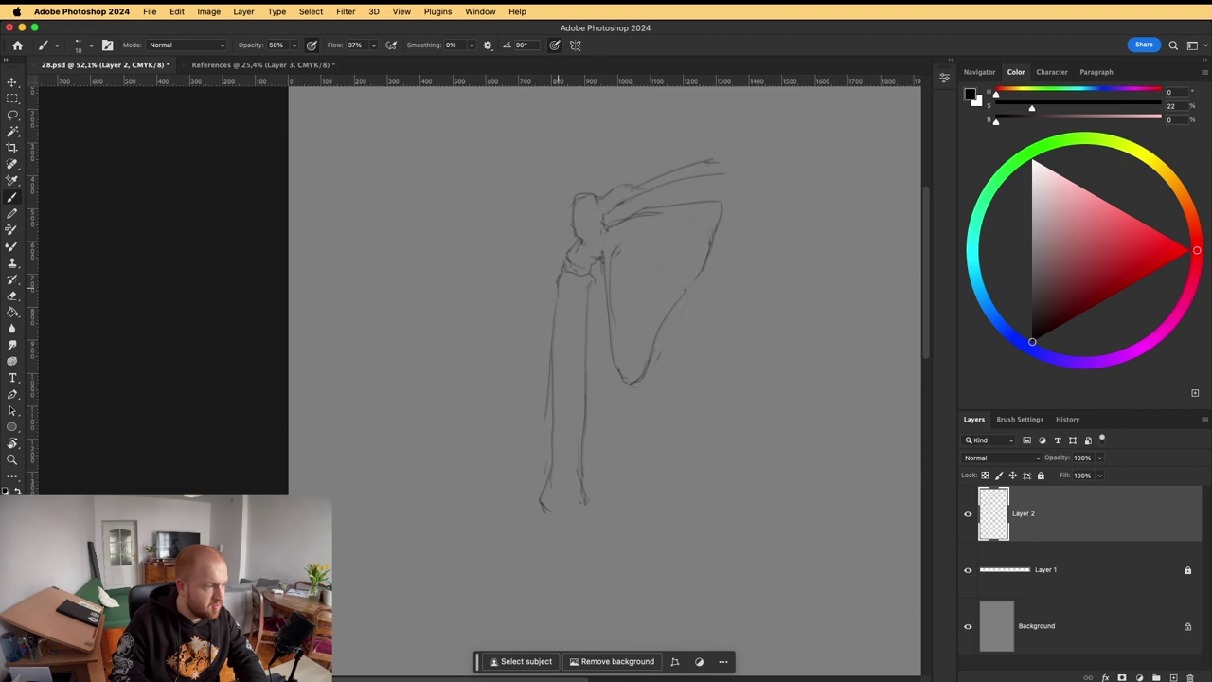
Narrow the upper arm bone's shaft by redrawing both sides further inward and erasing the excess outer contour lines.
{"action": "left_click_drag", "start_coordinate": [559, 307], "coordinate": [546, 479]}
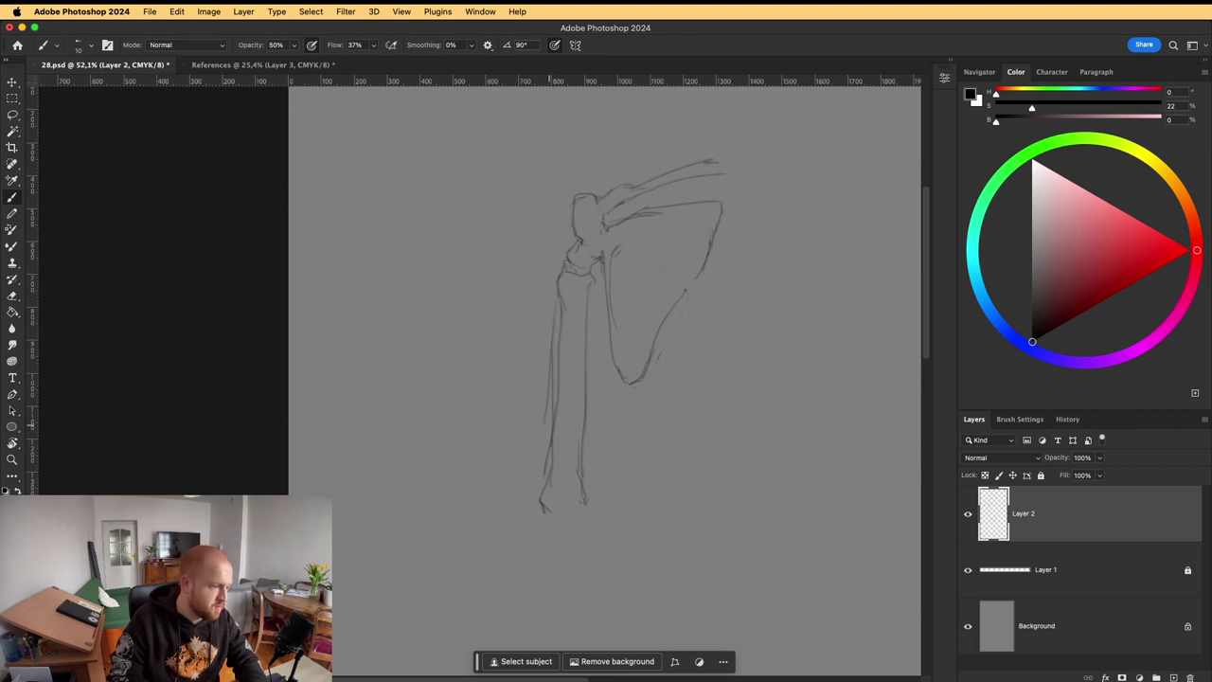
{"action": "key", "text": "e"}
{"action": "left_click_drag", "start_coordinate": [550, 303], "coordinate": [544, 461]}
{"action": "key", "text": "b"}
{"action": "left_click_drag", "start_coordinate": [559, 388], "coordinate": [545, 494]}
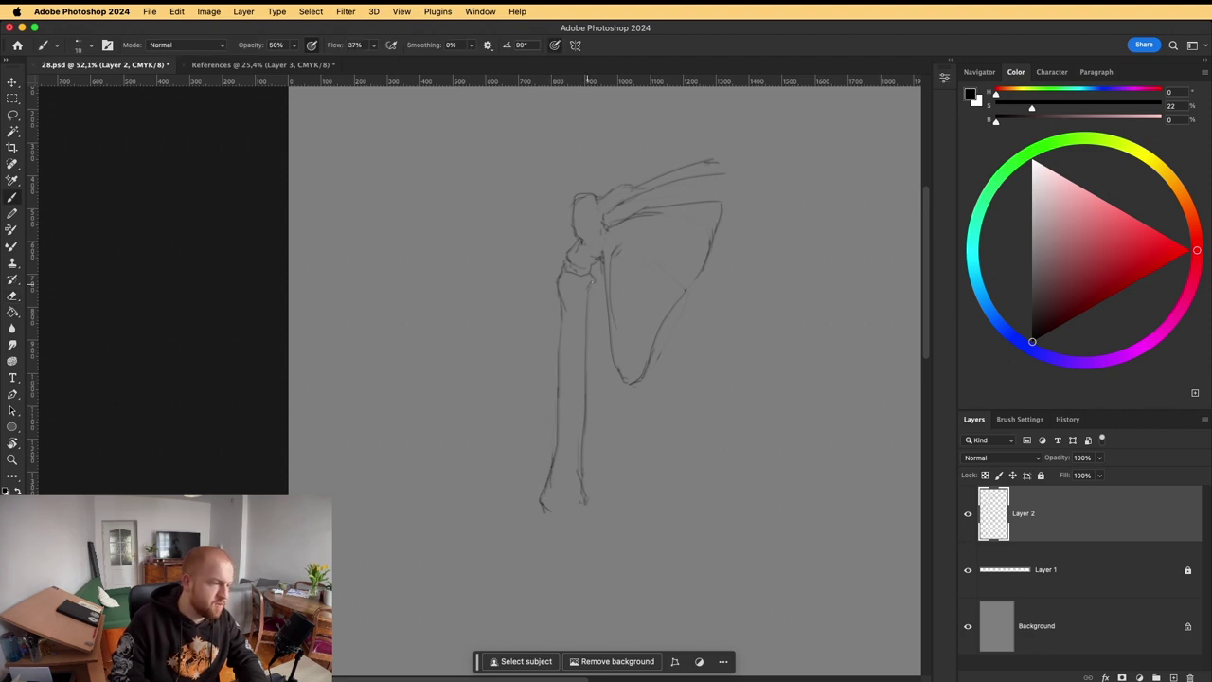
{"action": "left_click_drag", "start_coordinate": [584, 300], "coordinate": [582, 485]}
{"action": "key", "text": "e"}
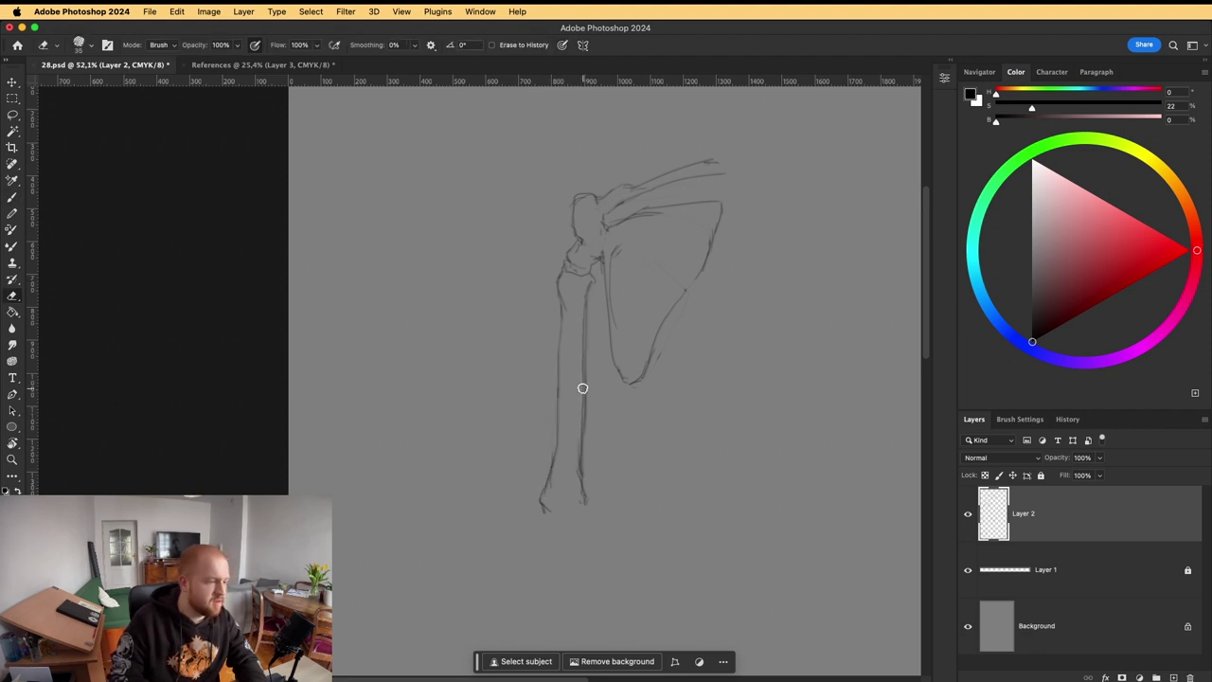
{"action": "left_click_drag", "start_coordinate": [590, 318], "coordinate": [591, 390]}
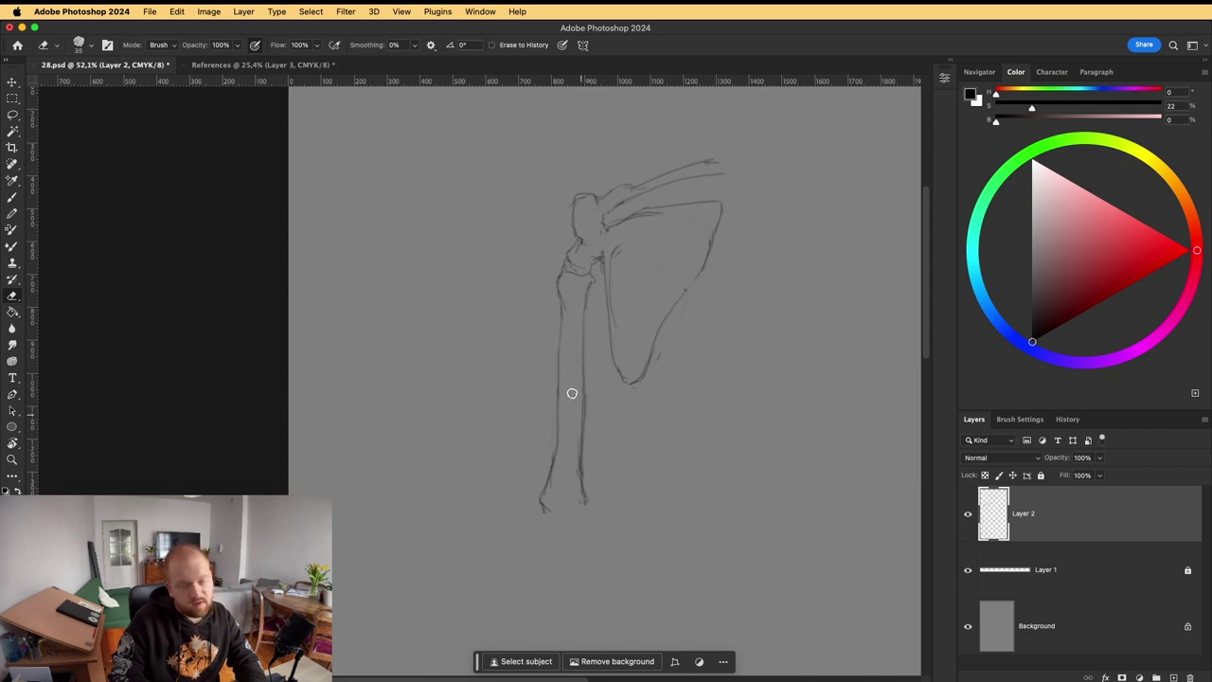
Erase the doubled line beneath the shoulder blade's upper edge.
{"action": "key", "text": "b"}
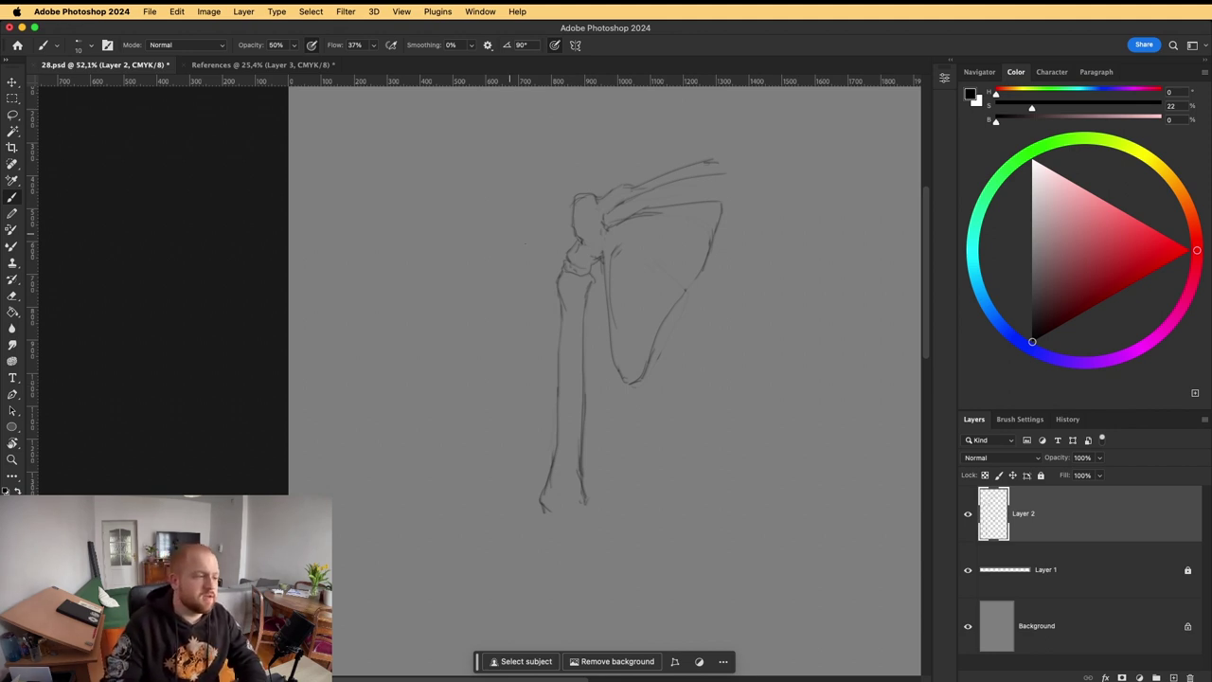
{"action": "key", "text": "e"}
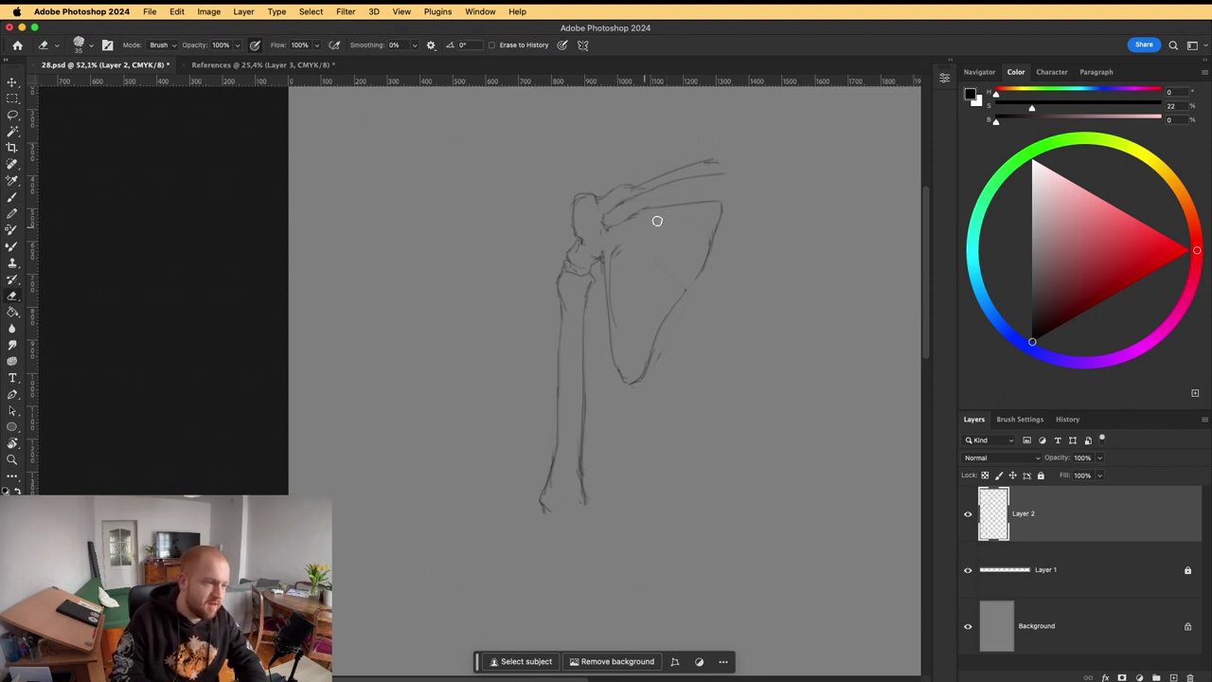
{"action": "key", "text": "b"}
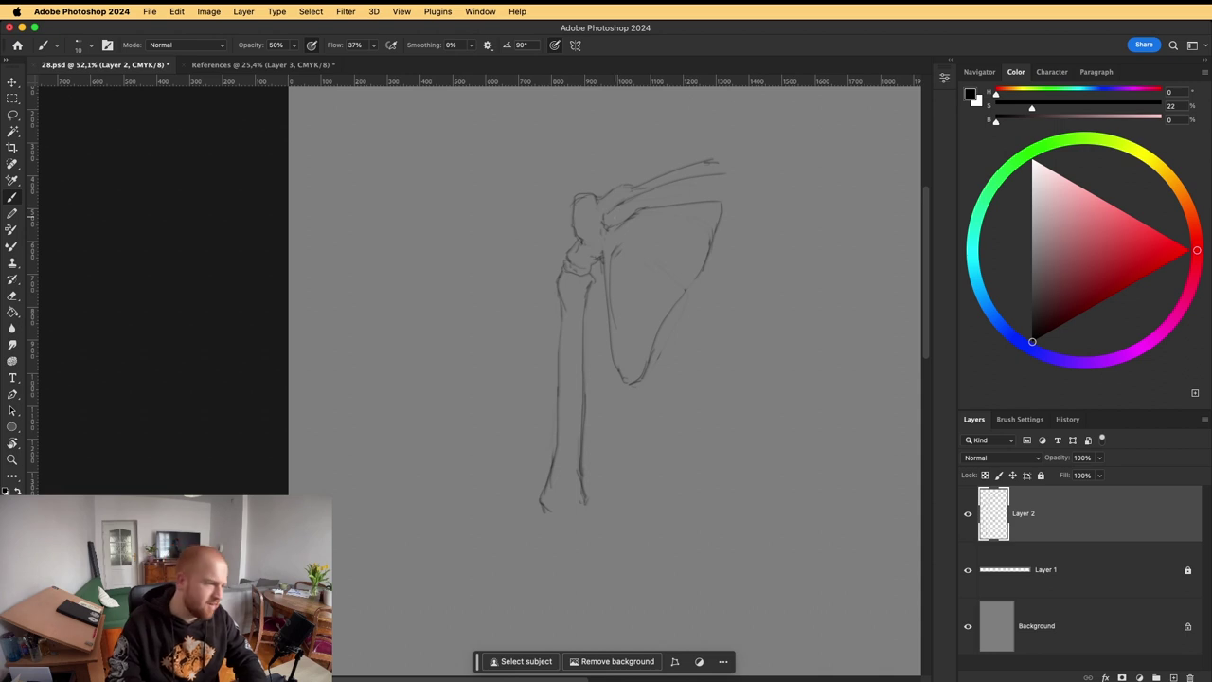
Close the lower end of the upper arm bone with a shallow curved elbow line between its two flared corners.
{"action": "left_click_drag", "start_coordinate": [577, 418], "coordinate": [577, 331]}
{"action": "left_click_drag", "start_coordinate": [558, 404], "coordinate": [574, 410]}
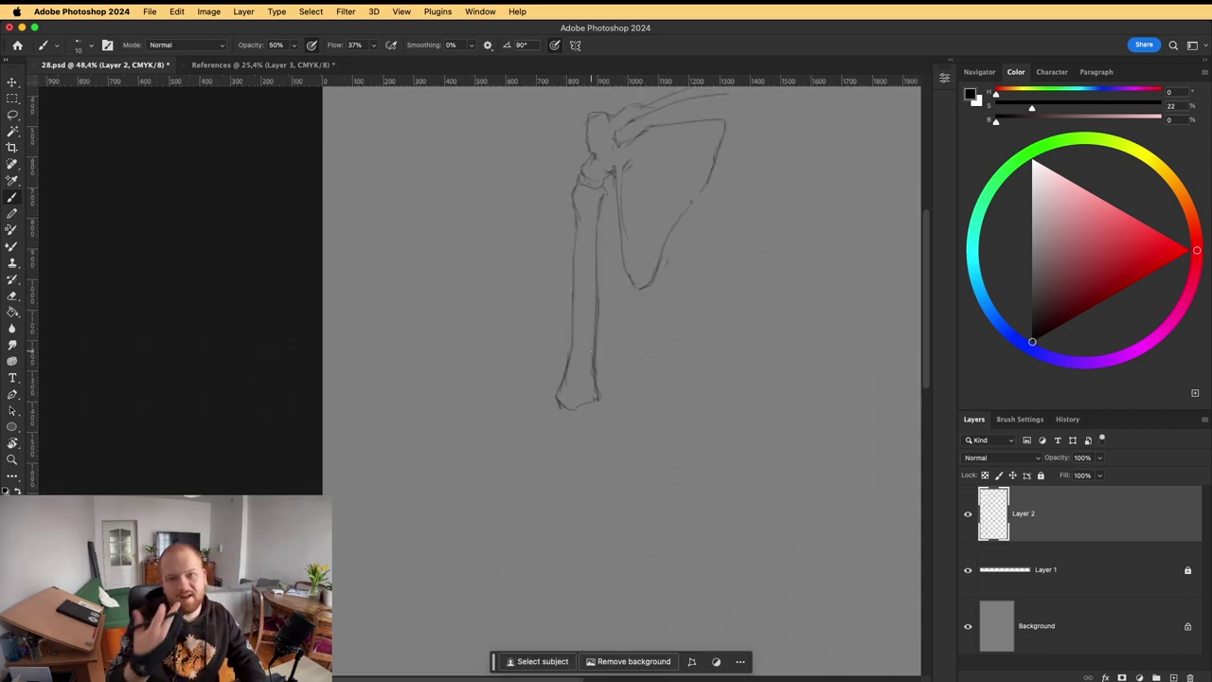
{"action": "scroll", "coordinate": [551, 405], "scroll_direction": "down", "scroll_amount": 1}
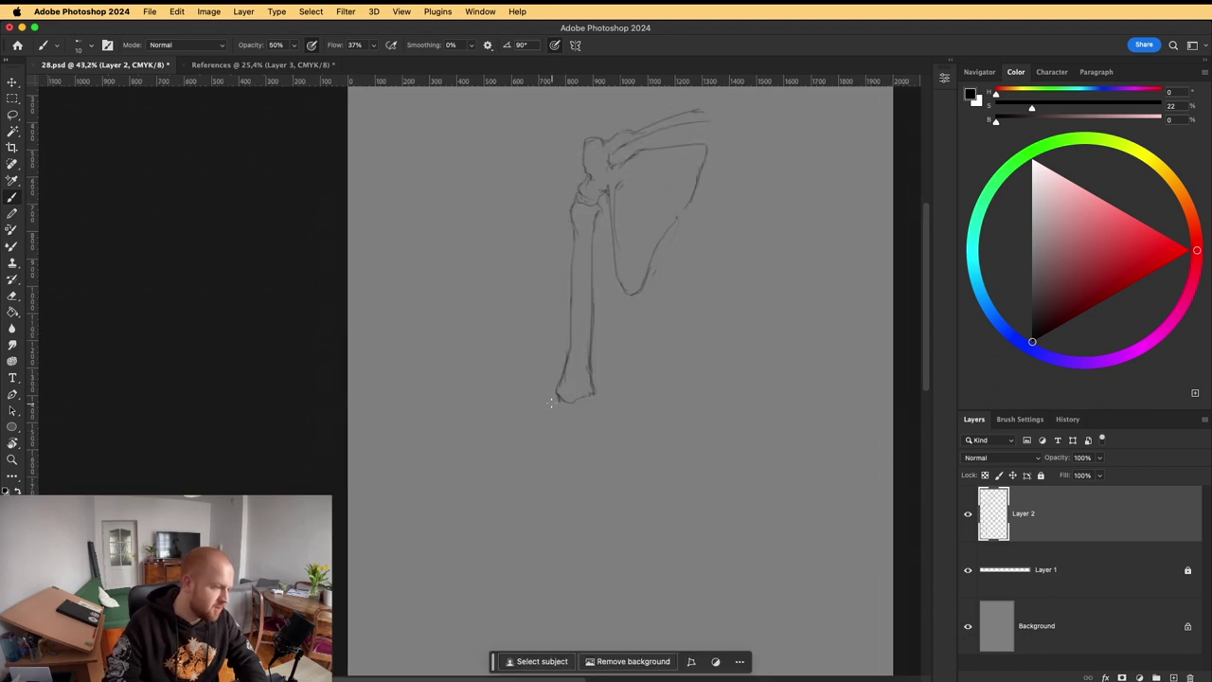
Refine the elbow joint and sketch the outer forearm bone slanting down from it with two near-parallel shaft lines.
{"action": "scroll", "coordinate": [566, 420], "scroll_direction": "down", "scroll_amount": 2}
{"action": "scroll", "coordinate": [603, 351], "scroll_direction": "up", "scroll_amount": 3}
{"action": "mouse_move", "coordinate": [569, 425]}
{"action": "left_mouse_down"}
{"action": "mouse_move", "coordinate": [579, 319]}
{"action": "mouse_move", "coordinate": [604, 316]}
{"action": "mouse_move", "coordinate": [595, 338]}
{"action": "mouse_move", "coordinate": [582, 326]}
{"action": "mouse_move", "coordinate": [560, 433]}
{"action": "left_mouse_up"}
{"action": "left_click_drag", "start_coordinate": [596, 341], "coordinate": [571, 462]}
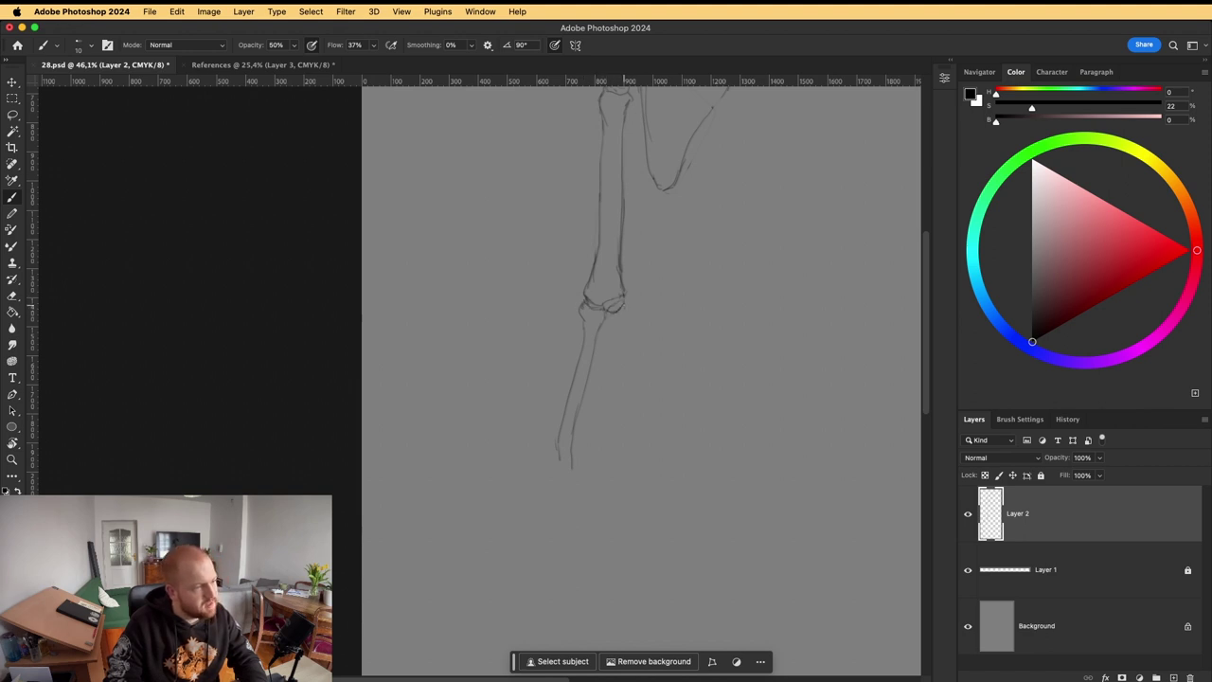
Sketch the second forearm bone beside the first, leaving a narrow gap, and flare the outer bone's wrist end.
{"action": "mouse_move", "coordinate": [599, 409]}
{"action": "left_mouse_down"}
{"action": "mouse_move", "coordinate": [616, 339]}
{"action": "mouse_move", "coordinate": [607, 432]}
{"action": "left_mouse_up"}
{"action": "left_click_drag", "start_coordinate": [602, 370], "coordinate": [581, 488]}
{"action": "mouse_move", "coordinate": [606, 433]}
{"action": "left_mouse_down"}
{"action": "mouse_move", "coordinate": [591, 481]}
{"action": "mouse_move", "coordinate": [552, 487]}
{"action": "left_mouse_up"}
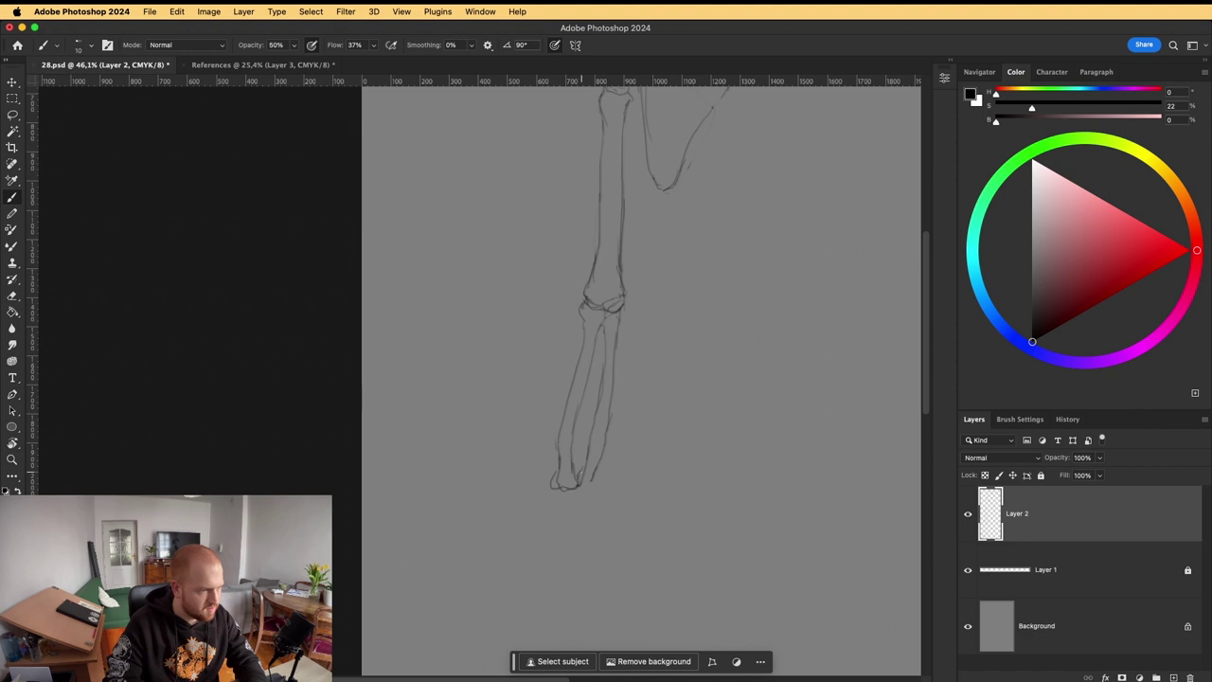
Erase the second forearm bone's inner contour and redraw it closer to its outer edge, with a darker tapered wrist end.
{"action": "key", "text": "e"}
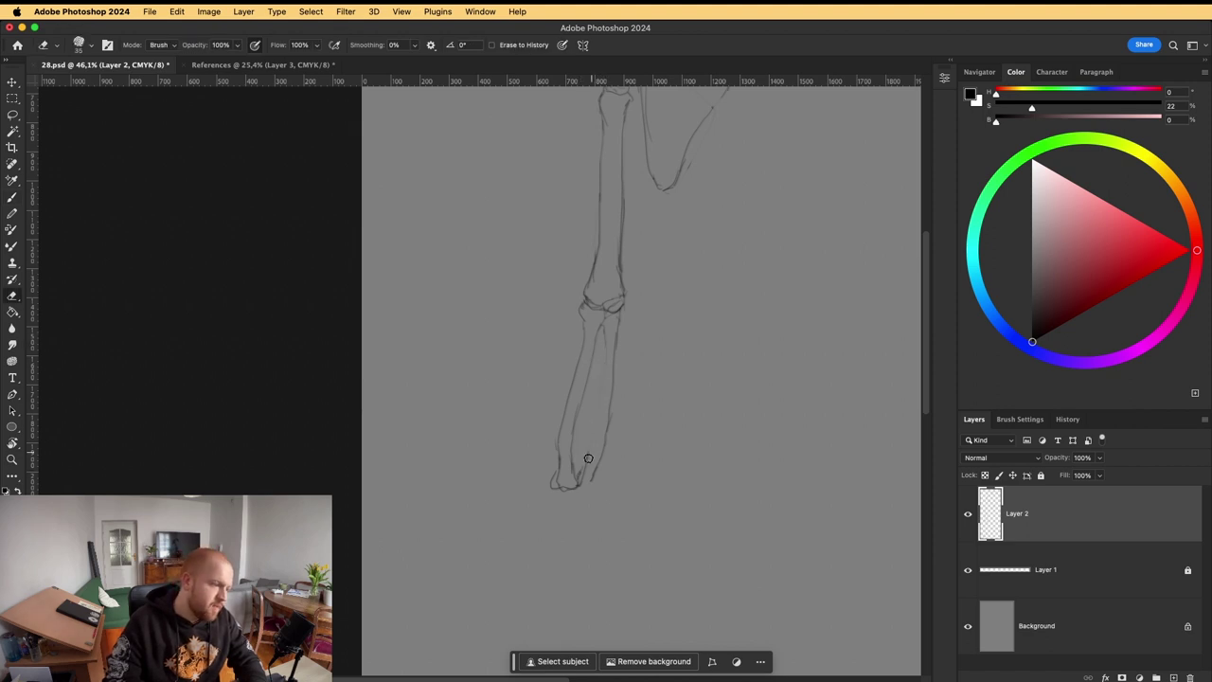
{"action": "key", "text": "b"}
{"action": "mouse_move", "coordinate": [585, 470]}
{"action": "left_mouse_down"}
{"action": "mouse_move", "coordinate": [601, 341]}
{"action": "mouse_move", "coordinate": [611, 398]}
{"action": "mouse_move", "coordinate": [589, 489]}
{"action": "left_mouse_up"}
{"action": "mouse_move", "coordinate": [589, 489]}
{"action": "left_mouse_down"}
{"action": "mouse_move", "coordinate": [614, 400]}
{"action": "mouse_move", "coordinate": [677, 311]}
{"action": "left_mouse_up"}
{"action": "key", "text": "e"}
{"action": "key", "text": "b"}
Sketch the wrist bones as a small block below the forearm, erasing its upper line and redrawing it with rounded forms.
{"action": "mouse_move", "coordinate": [641, 350]}
{"action": "left_mouse_down"}
{"action": "mouse_move", "coordinate": [620, 436]}
{"action": "mouse_move", "coordinate": [595, 455]}
{"action": "mouse_move", "coordinate": [588, 440]}
{"action": "mouse_move", "coordinate": [623, 436]}
{"action": "mouse_move", "coordinate": [619, 464]}
{"action": "mouse_move", "coordinate": [585, 440]}
{"action": "mouse_move", "coordinate": [580, 457]}
{"action": "mouse_move", "coordinate": [622, 453]}
{"action": "left_mouse_up"}
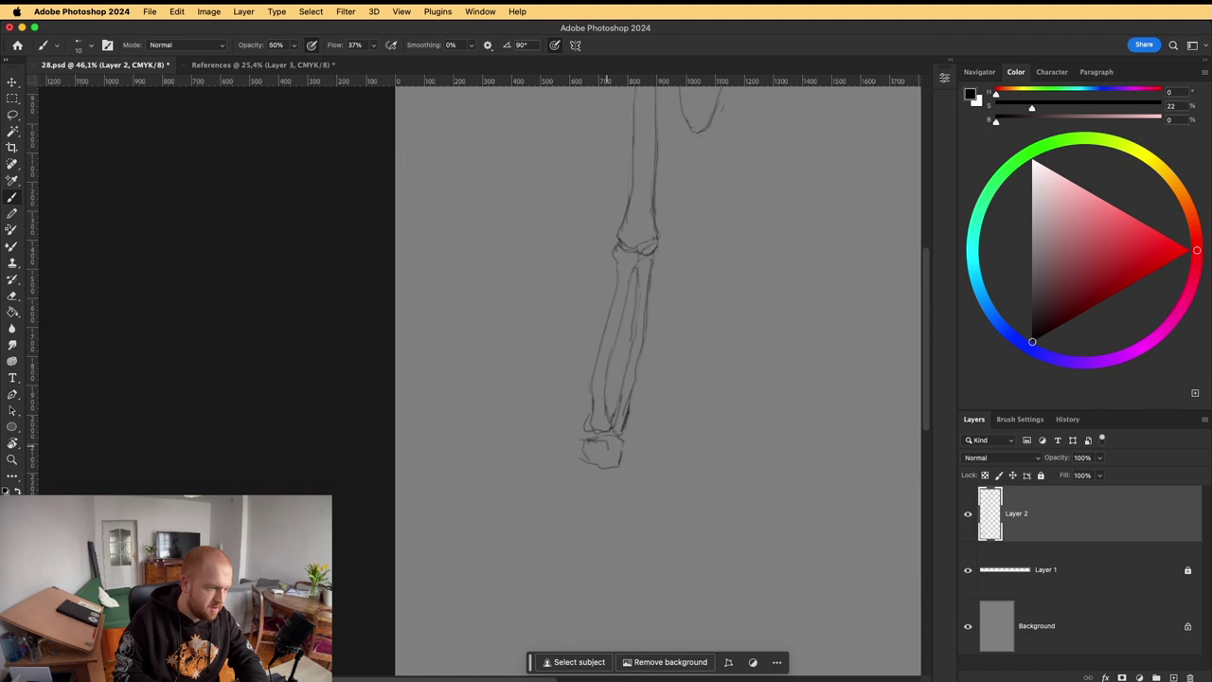
{"action": "key", "text": "e"}
{"action": "left_click_drag", "start_coordinate": [613, 438], "coordinate": [589, 438]}
{"action": "key", "text": "b"}
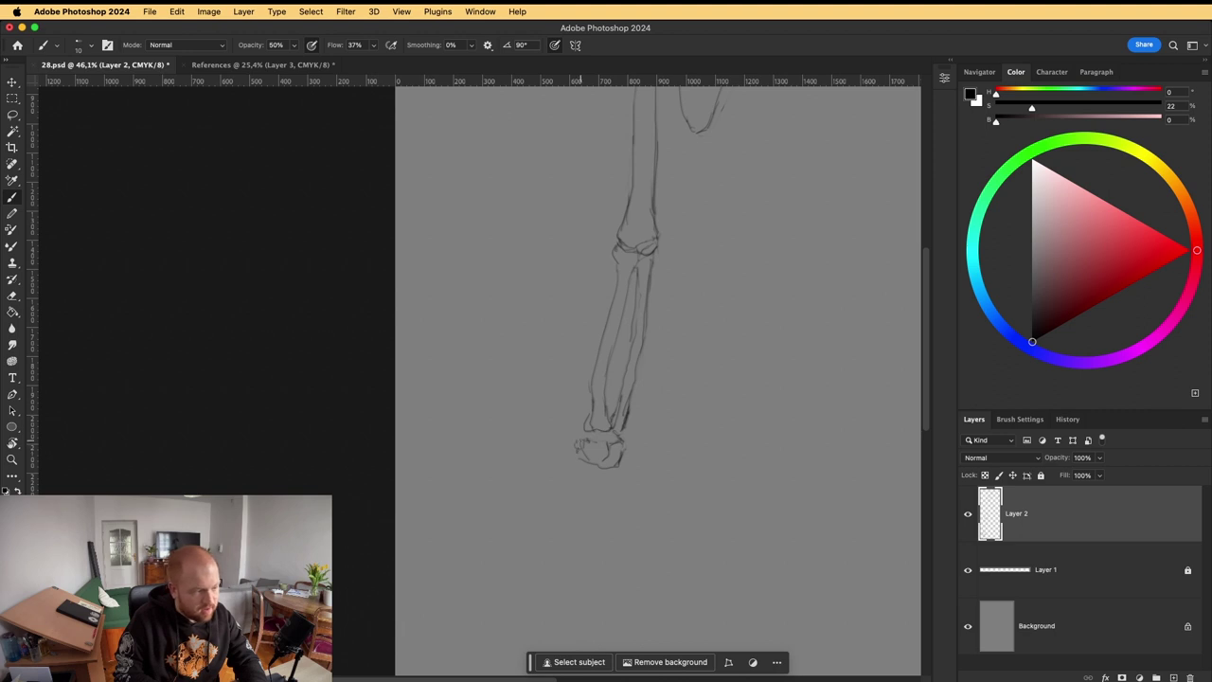
Outline the palm below the wrist with light guide lines that meet in a blunt point.
{"action": "scroll", "coordinate": [741, 301], "scroll_direction": "down", "scroll_amount": 3}
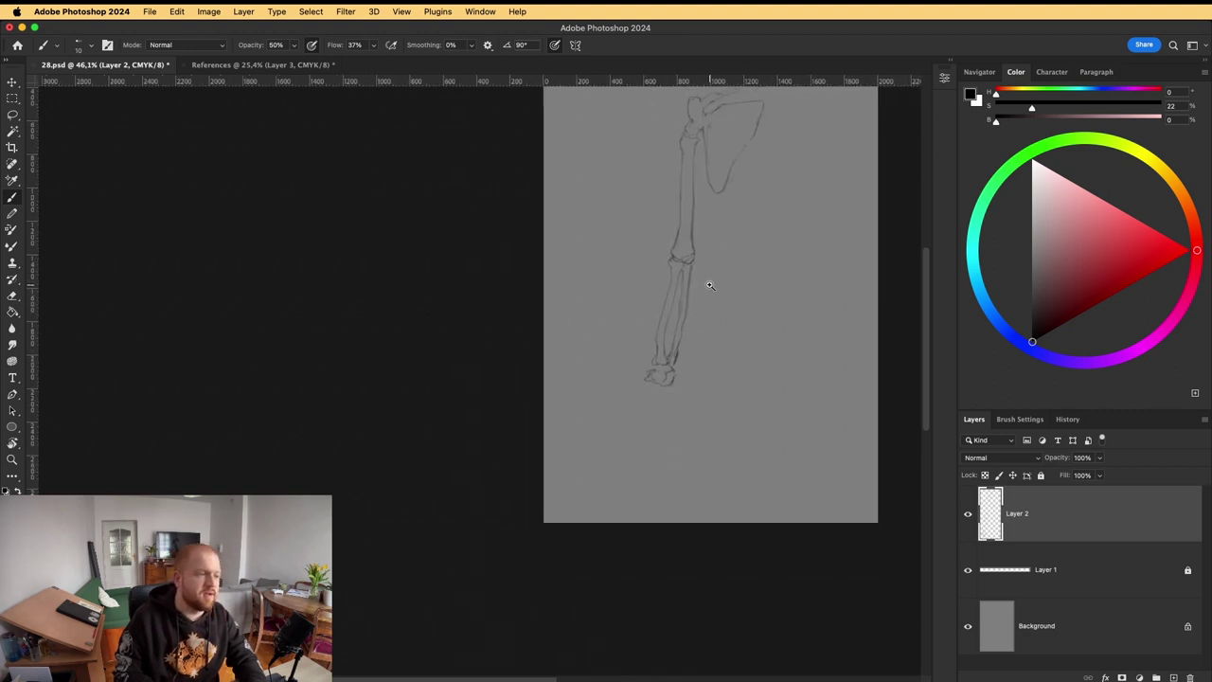
{"action": "left_click_drag", "start_coordinate": [709, 281], "coordinate": [686, 330]}
{"action": "scroll", "coordinate": [637, 430], "scroll_direction": "up", "scroll_amount": 5}
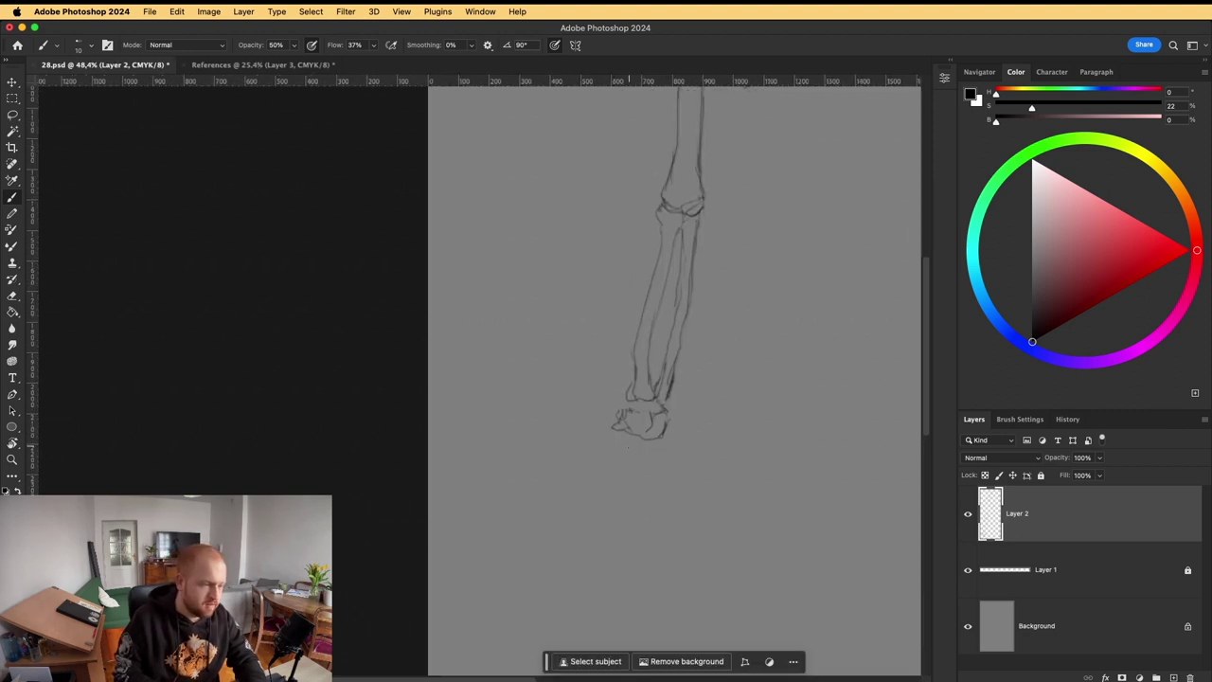
{"action": "left_click_drag", "start_coordinate": [613, 464], "coordinate": [634, 488]}
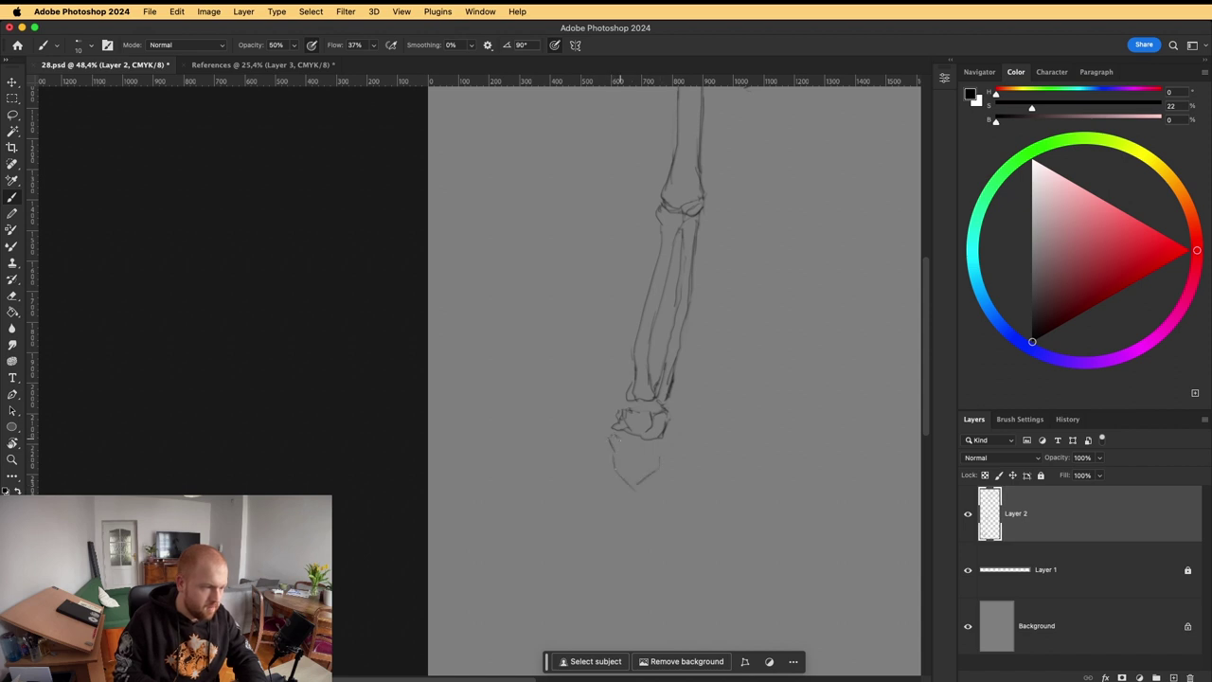
Sketch the index finger's bones from the palm's thumb-side edge, as narrow jointed segments angling outward.
{"action": "mouse_move", "coordinate": [609, 441]}
{"action": "left_mouse_down"}
{"action": "mouse_move", "coordinate": [585, 474]}
{"action": "mouse_move", "coordinate": [597, 477]}
{"action": "left_mouse_up"}
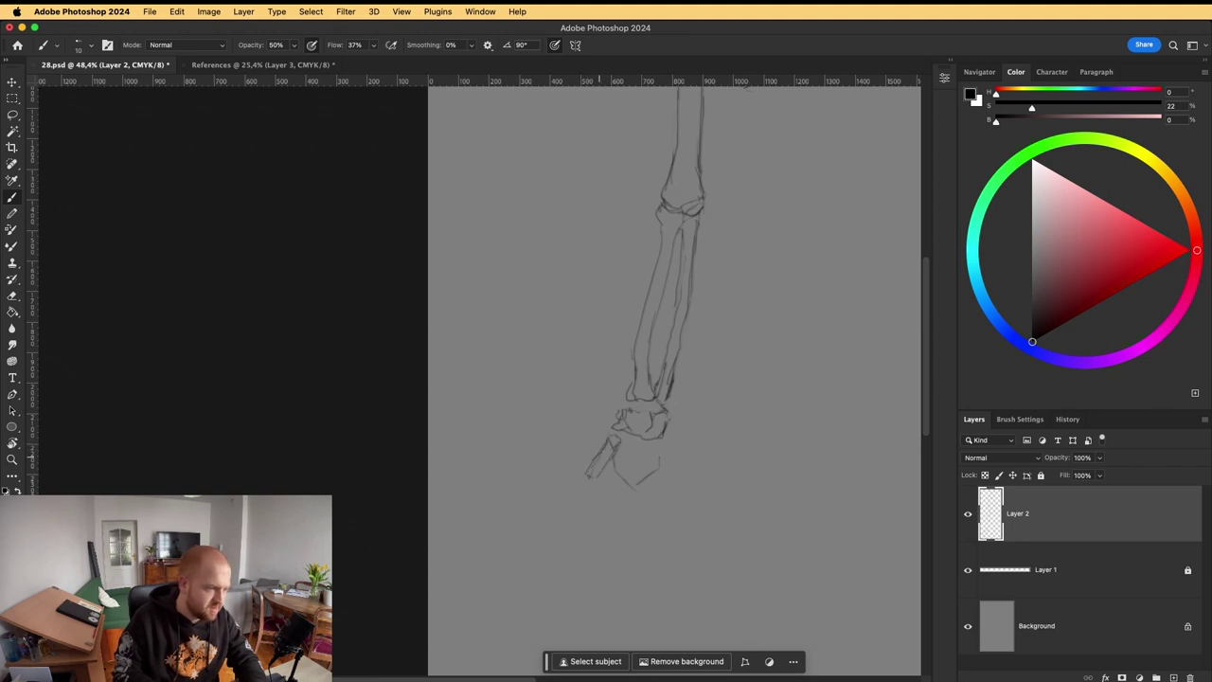
{"action": "mouse_move", "coordinate": [608, 456]}
{"action": "left_mouse_down"}
{"action": "mouse_move", "coordinate": [591, 481]}
{"action": "mouse_move", "coordinate": [609, 463]}
{"action": "mouse_move", "coordinate": [575, 505]}
{"action": "left_mouse_up"}
{"action": "key", "text": "e"}
{"action": "key", "text": "b"}
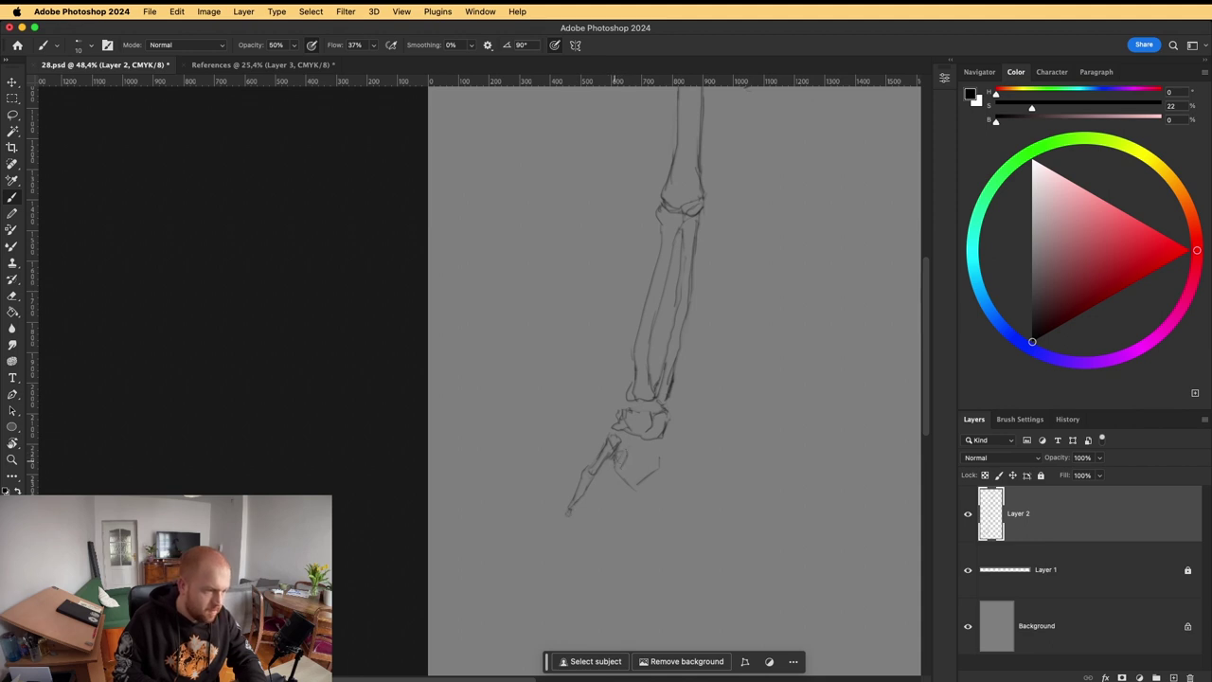
Sketch the middle finger beside the index finger as a chain of narrow bones ending in a pointed tip.
{"action": "left_click_drag", "start_coordinate": [613, 464], "coordinate": [606, 487]}
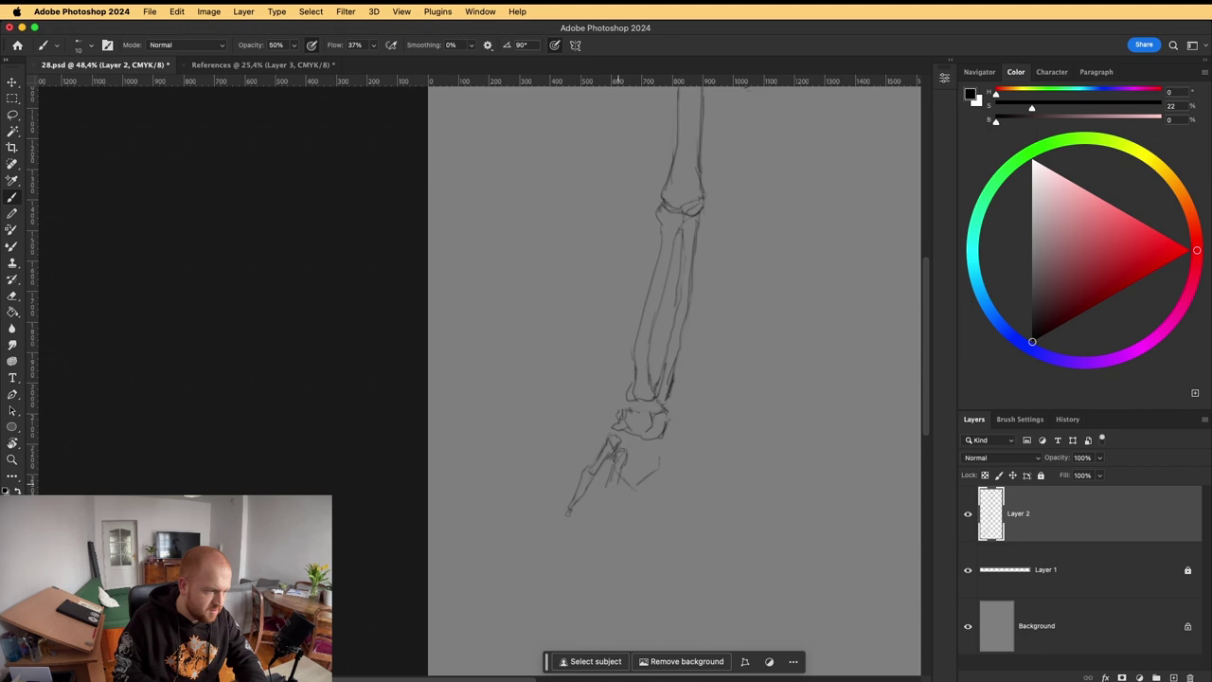
{"action": "left_click_drag", "start_coordinate": [599, 504], "coordinate": [594, 529]}
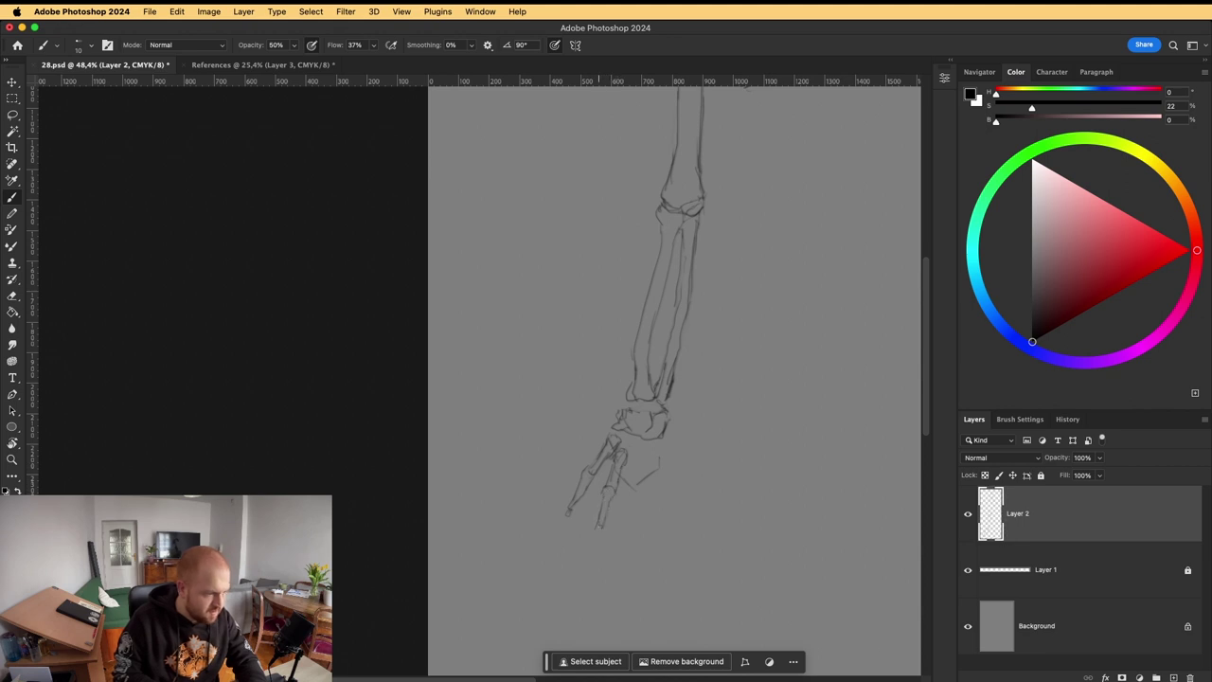
{"action": "left_click_drag", "start_coordinate": [598, 531], "coordinate": [591, 549]}
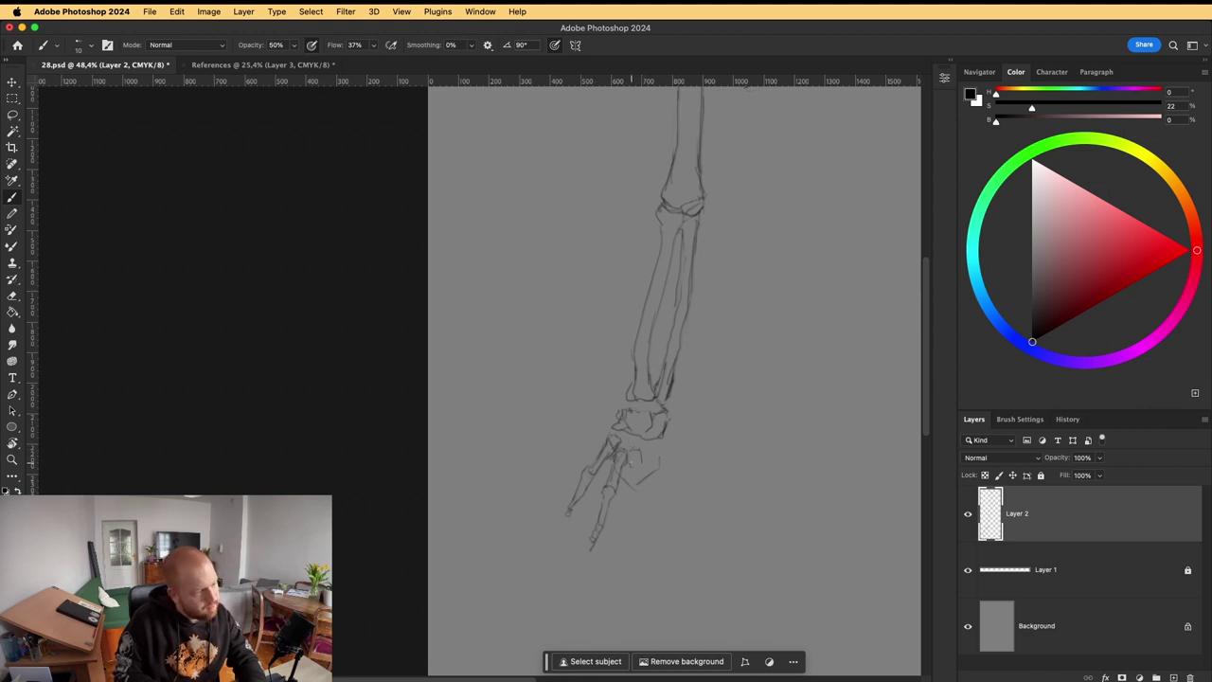
Sketch the ring and little fingers as jointed bones running down from the remaining part of the palm.
{"action": "mouse_move", "coordinate": [640, 464]}
{"action": "left_mouse_down"}
{"action": "mouse_move", "coordinate": [622, 501]}
{"action": "mouse_move", "coordinate": [629, 538]}
{"action": "left_mouse_up"}
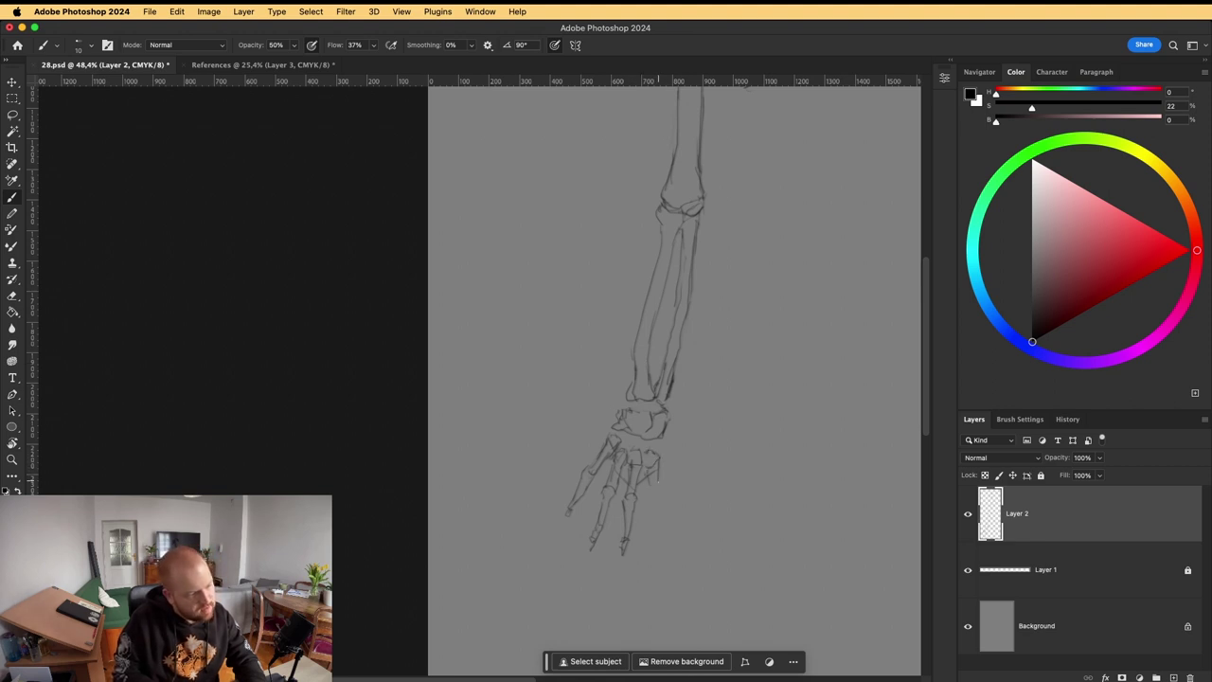
{"action": "left_click_drag", "start_coordinate": [659, 485], "coordinate": [653, 518]}
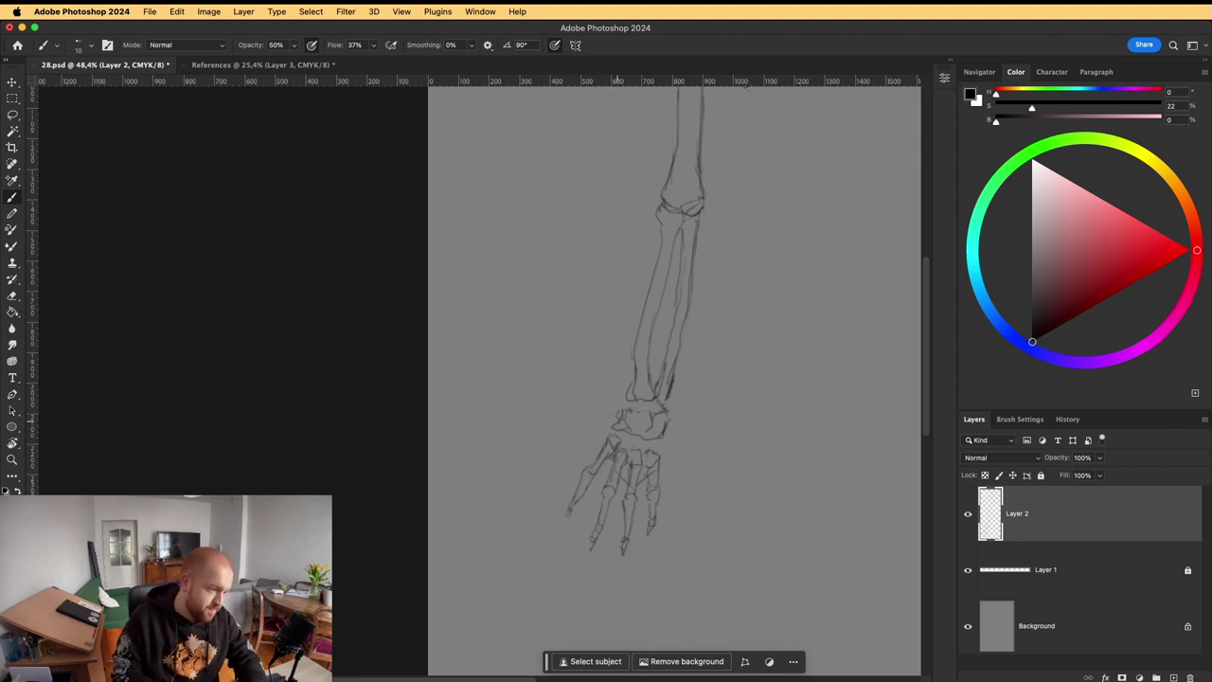
Sketch the thumb's bones branching outward from the side of the wrist, cleaning up the joint and adding the tip segment.
{"action": "mouse_move", "coordinate": [606, 414]}
{"action": "left_mouse_down"}
{"action": "mouse_move", "coordinate": [570, 435]}
{"action": "mouse_move", "coordinate": [605, 420]}
{"action": "mouse_move", "coordinate": [589, 436]}
{"action": "mouse_move", "coordinate": [614, 409]}
{"action": "mouse_move", "coordinate": [560, 459]}
{"action": "left_mouse_up"}
{"action": "key", "text": "e"}
{"action": "key", "text": "b"}
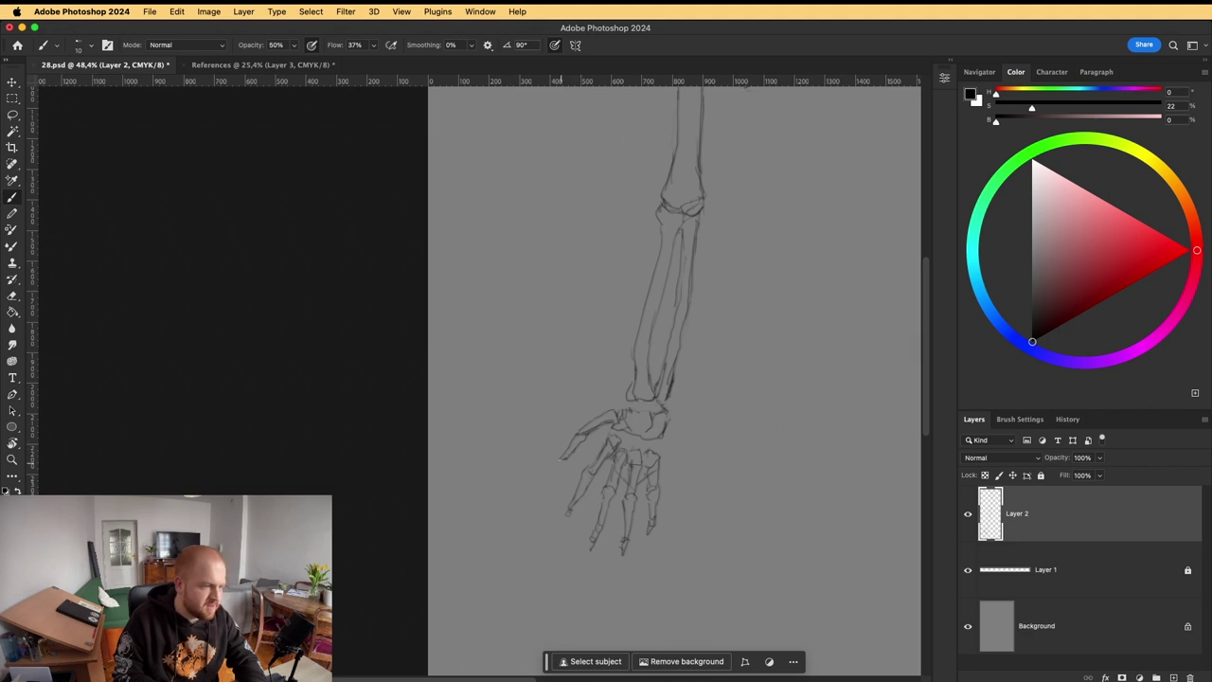
{"action": "key", "text": "e"}
{"action": "mouse_move", "coordinate": [589, 423]}
{"action": "left_mouse_down"}
{"action": "mouse_move", "coordinate": [605, 414]}
{"action": "mouse_move", "coordinate": [587, 442]}
{"action": "left_mouse_up"}
{"action": "key", "text": "b"}
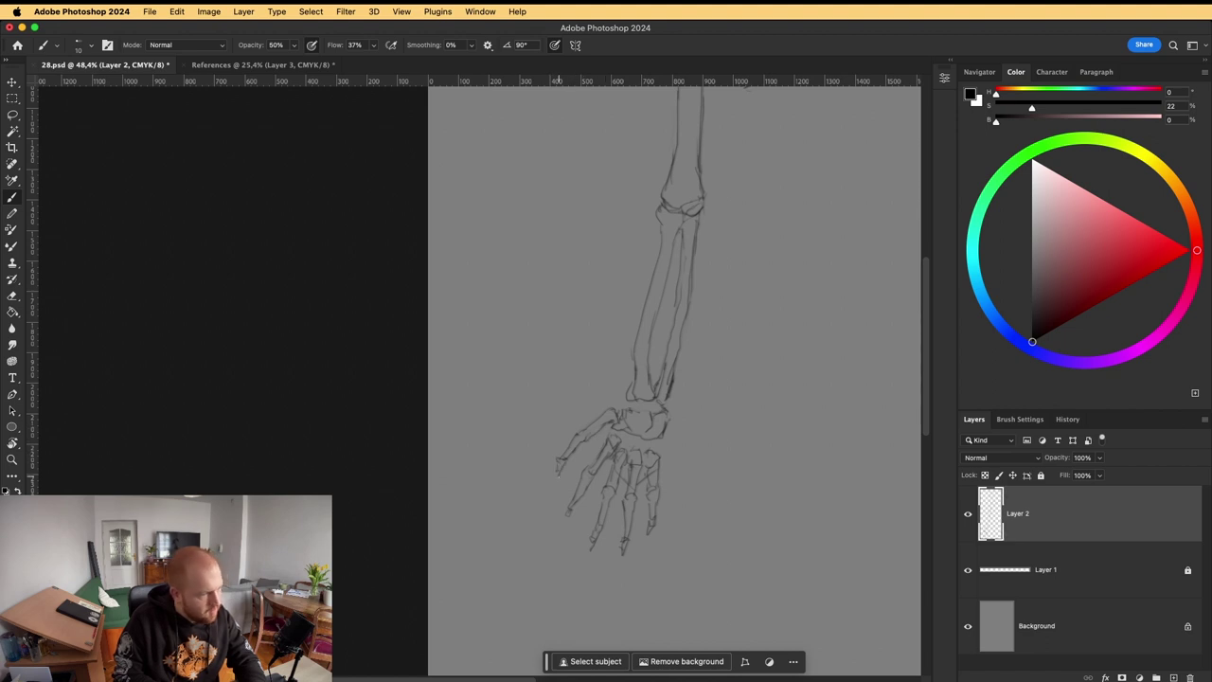
Lasso-select the arm sketch, including the hand and shoulder blade.
{"action": "mouse_move", "coordinate": [782, 271]}
{"action": "left_mouse_down"}
{"action": "mouse_move", "coordinate": [749, 266]}
{"action": "mouse_move", "coordinate": [670, 368]}
{"action": "left_mouse_up"}
{"action": "scroll", "coordinate": [669, 369], "scroll_direction": "up", "scroll_amount": 3}
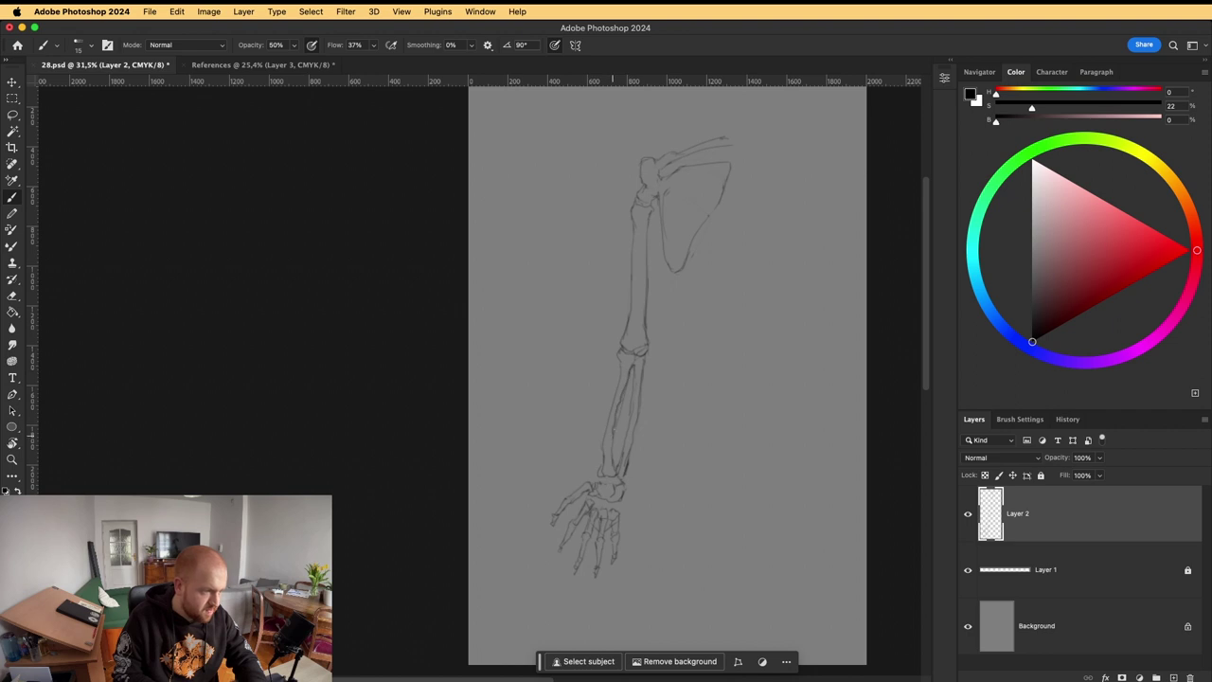
{"action": "scroll", "coordinate": [698, 357], "scroll_direction": "down", "scroll_amount": 2}
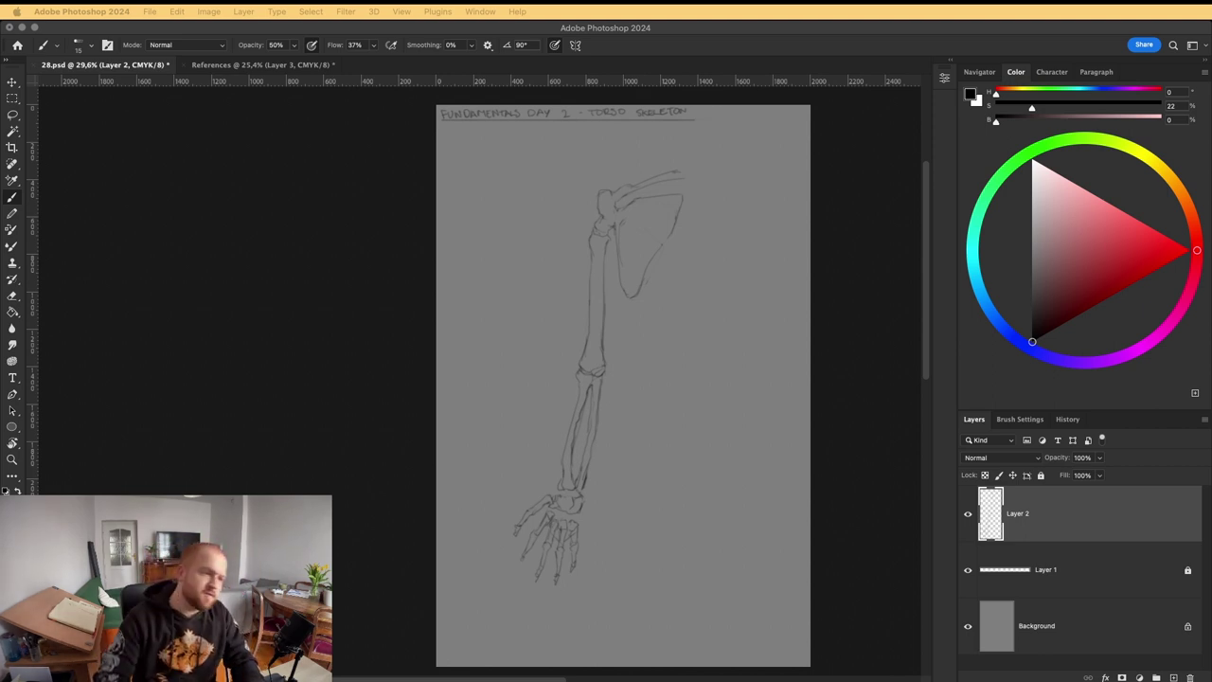
{"action": "left_click", "coordinate": [632, 195]}
{"action": "key", "text": "l"}
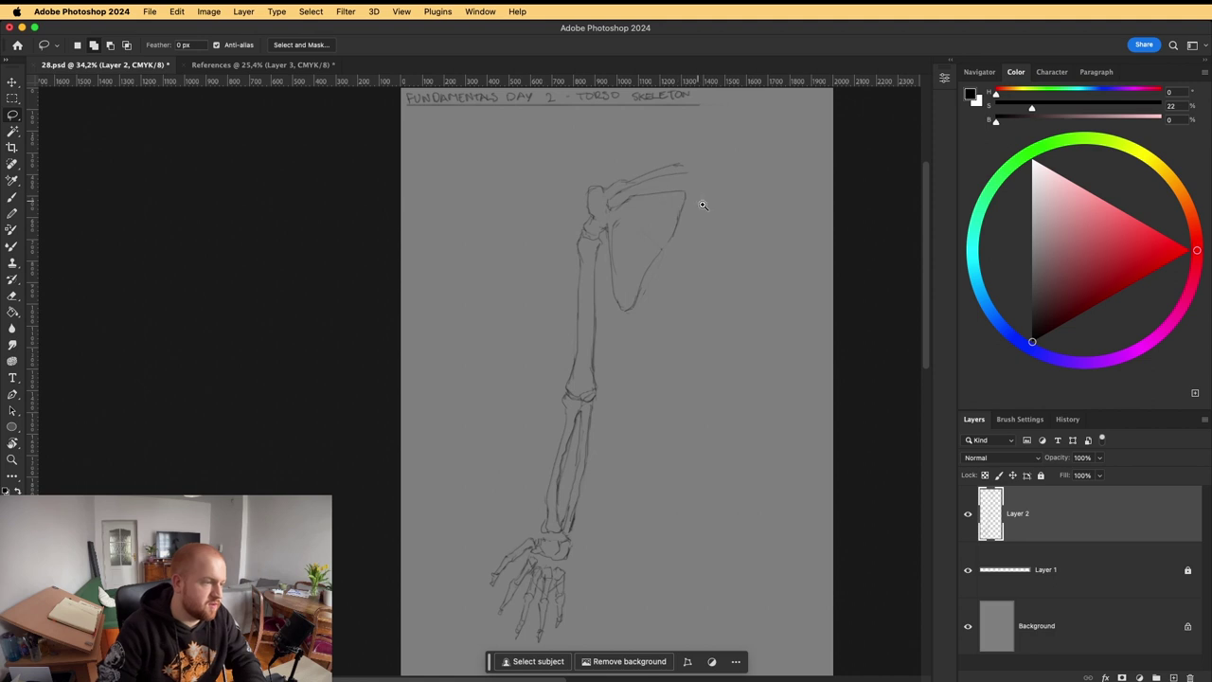
{"action": "left_click_drag", "start_coordinate": [627, 161], "coordinate": [566, 249]}
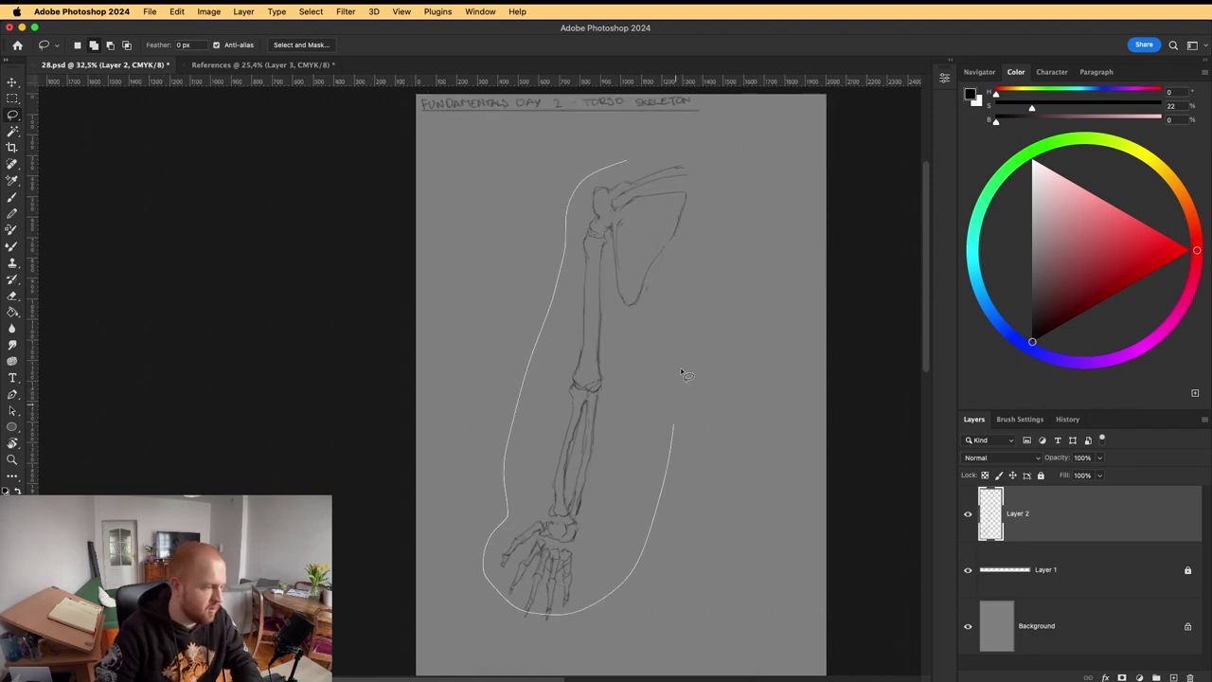
{"action": "left_click_drag", "start_coordinate": [685, 358], "coordinate": [686, 358]}
{"action": "scroll", "coordinate": [625, 401], "scroll_direction": "up", "scroll_amount": 2}
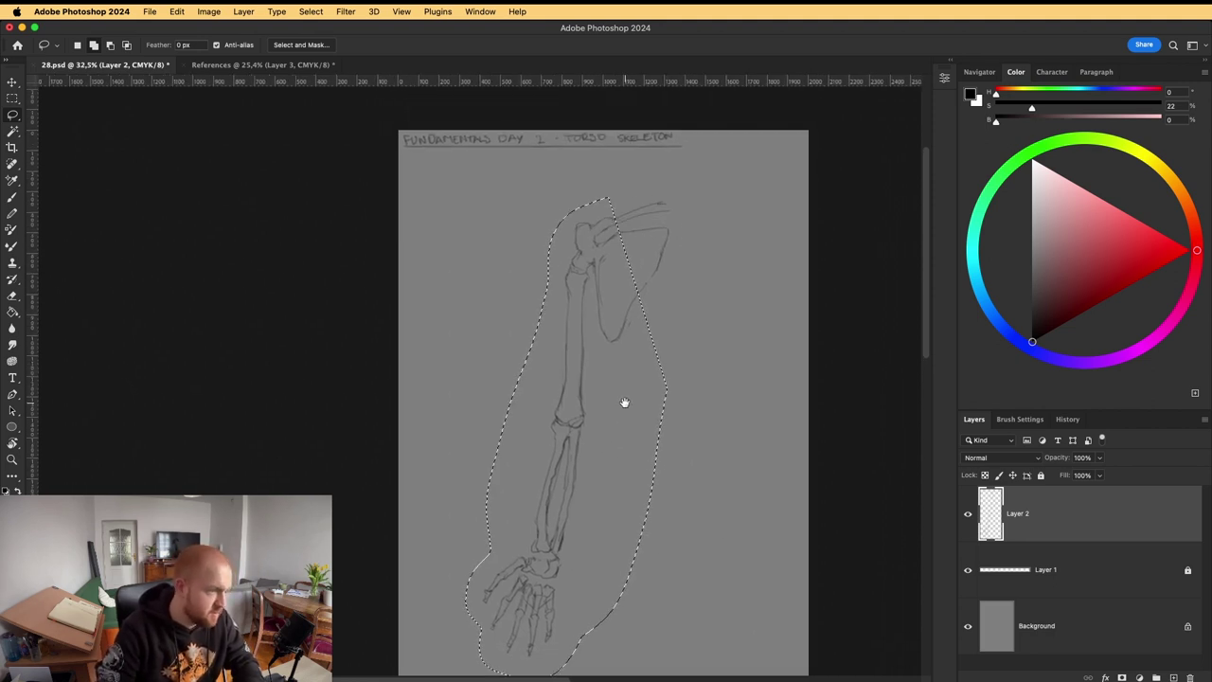
{"action": "left_click_drag", "start_coordinate": [627, 358], "coordinate": [603, 358]}
{"action": "left_click_drag", "start_coordinate": [602, 358], "coordinate": [658, 228]}
{"action": "mouse_move", "coordinate": [657, 228]}
{"action": "left_mouse_down"}
{"action": "mouse_move", "coordinate": [625, 273]}
{"action": "mouse_move", "coordinate": [651, 256]}
{"action": "mouse_move", "coordinate": [656, 270]}
{"action": "left_mouse_up"}
Transform the arm and shoulder blade, moving them toward the page's left edge and rotating the arm closer to vertical, then deselect.
{"action": "key", "text": "super+t"}
{"action": "left_click_drag", "start_coordinate": [650, 268], "coordinate": [609, 281]}
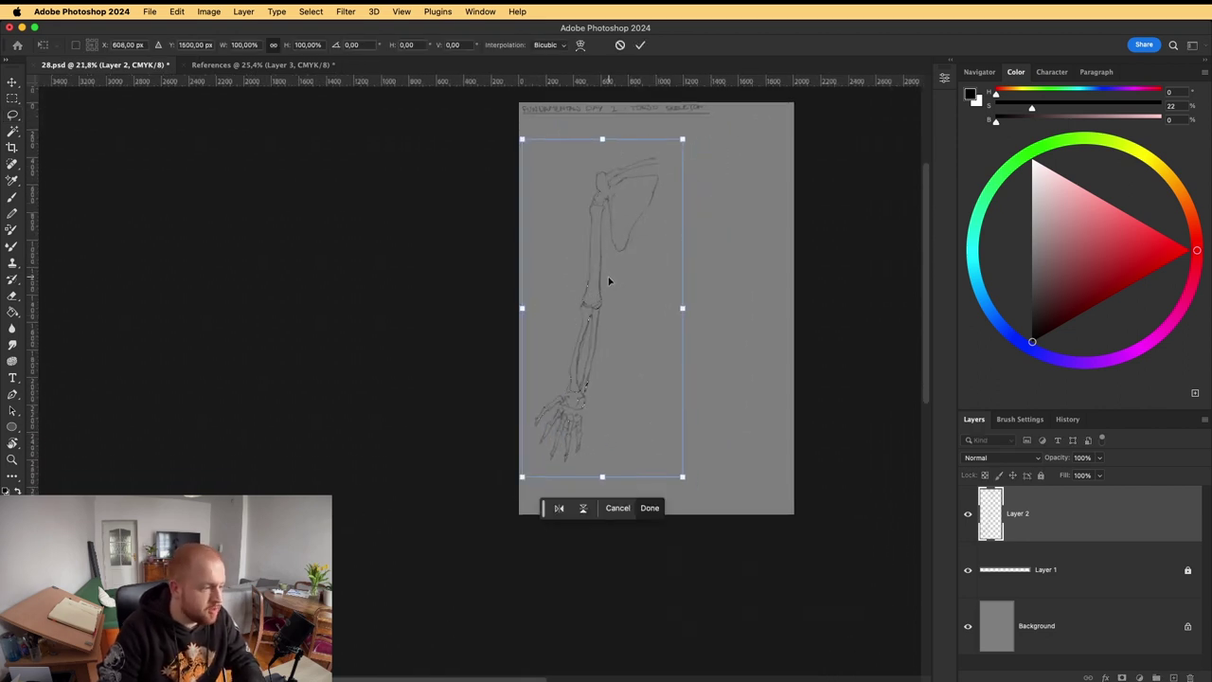
{"action": "left_click_drag", "start_coordinate": [712, 279], "coordinate": [708, 268]}
{"action": "left_click_drag", "start_coordinate": [631, 306], "coordinate": [611, 275]}
{"action": "key", "text": "Return"}
{"action": "key", "text": "super+d"}
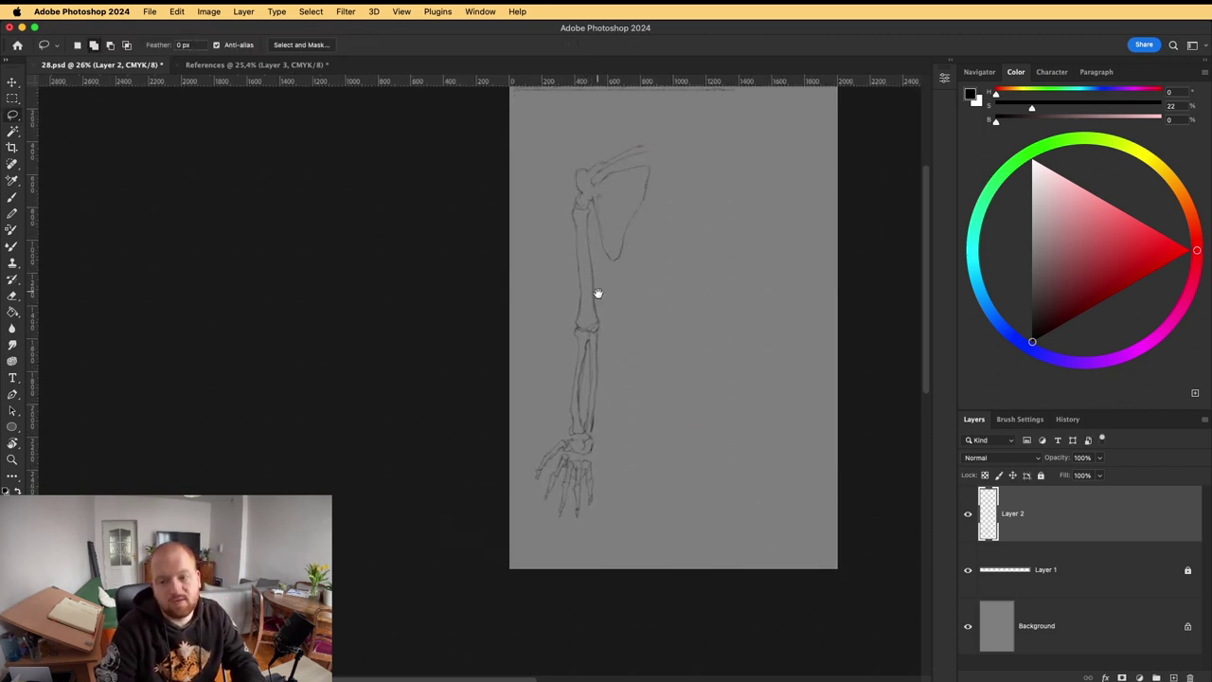
Undo the deselection and the arm's transform, and redo the transform.
{"action": "scroll", "coordinate": [597, 290], "scroll_direction": "up", "scroll_amount": 3}
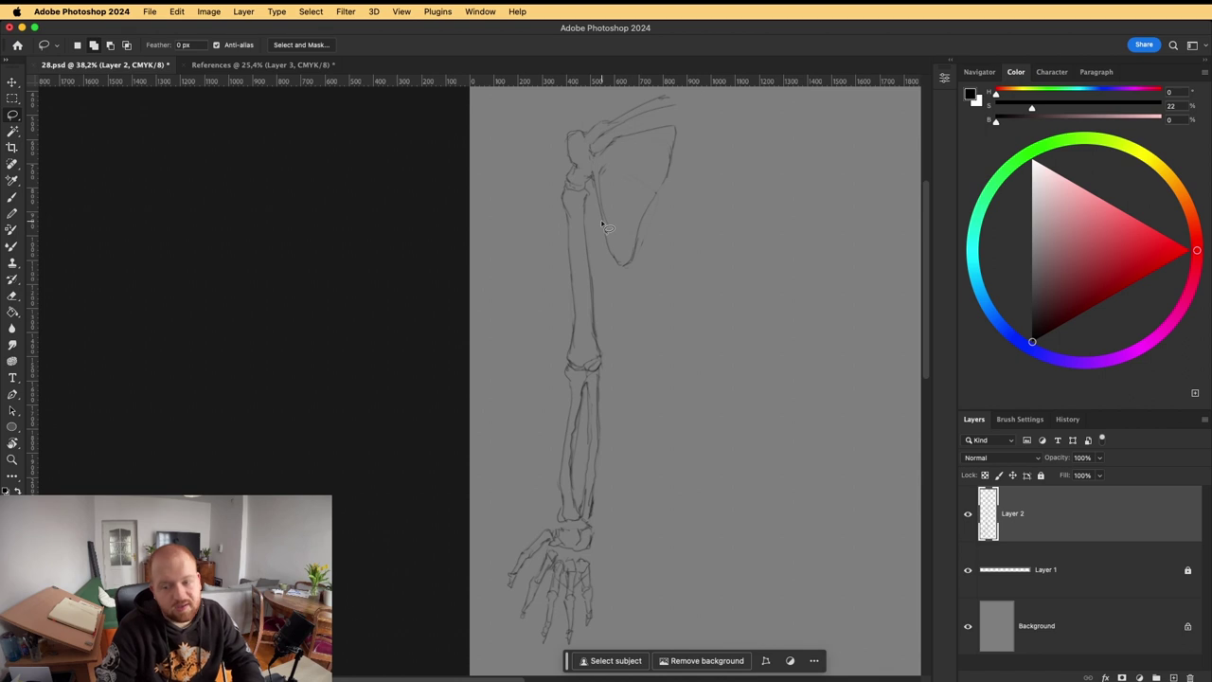
{"action": "key", "text": "super+z"}
{"action": "key", "text": "super+z"}
{"action": "key", "text": "super+shift+z"}
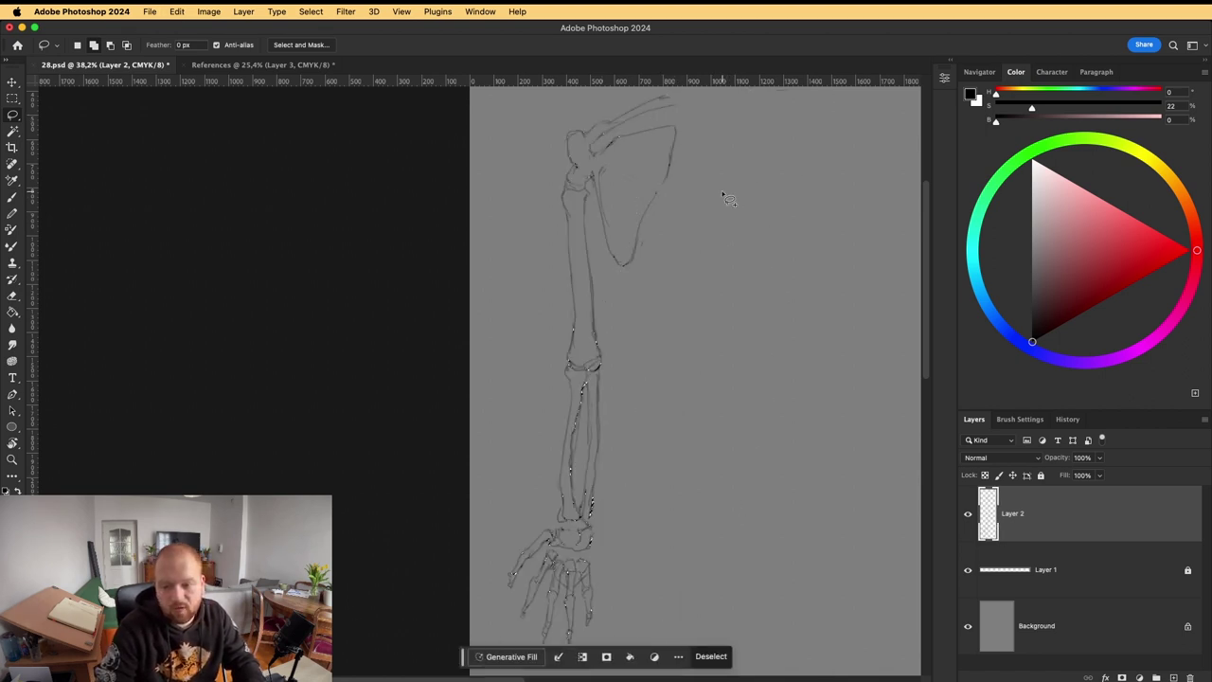